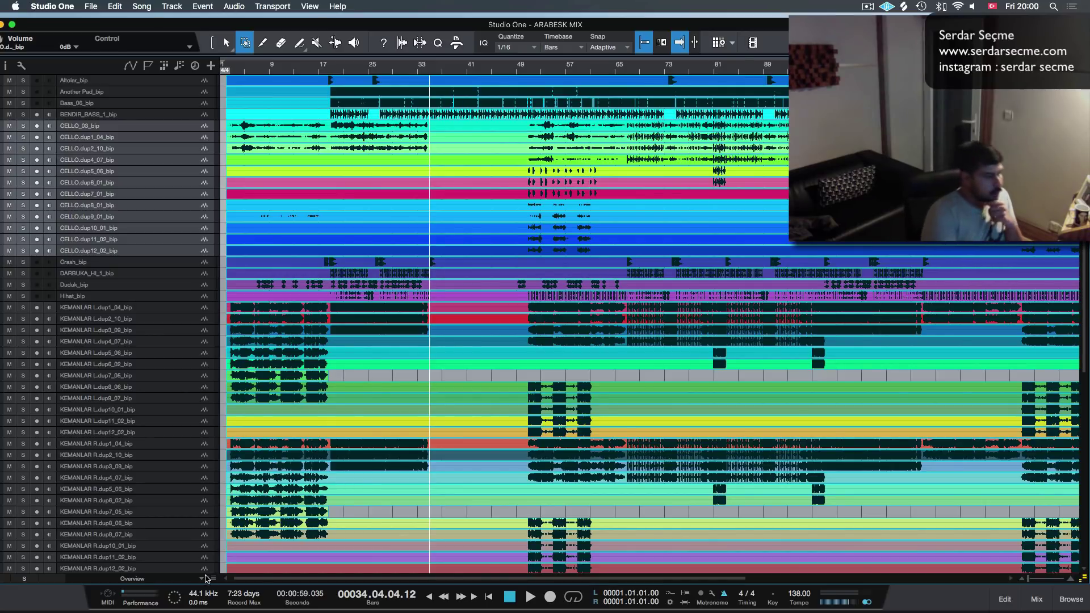
Step: Look through the whole track list of the arrangement, from Altolar_bip down to the viola tracks
{"action": "scroll", "coordinate": [280, 450], "scroll_direction": "down", "scroll_amount": 3}
{"action": "scroll", "coordinate": [281, 449], "scroll_direction": "down", "scroll_amount": 10}
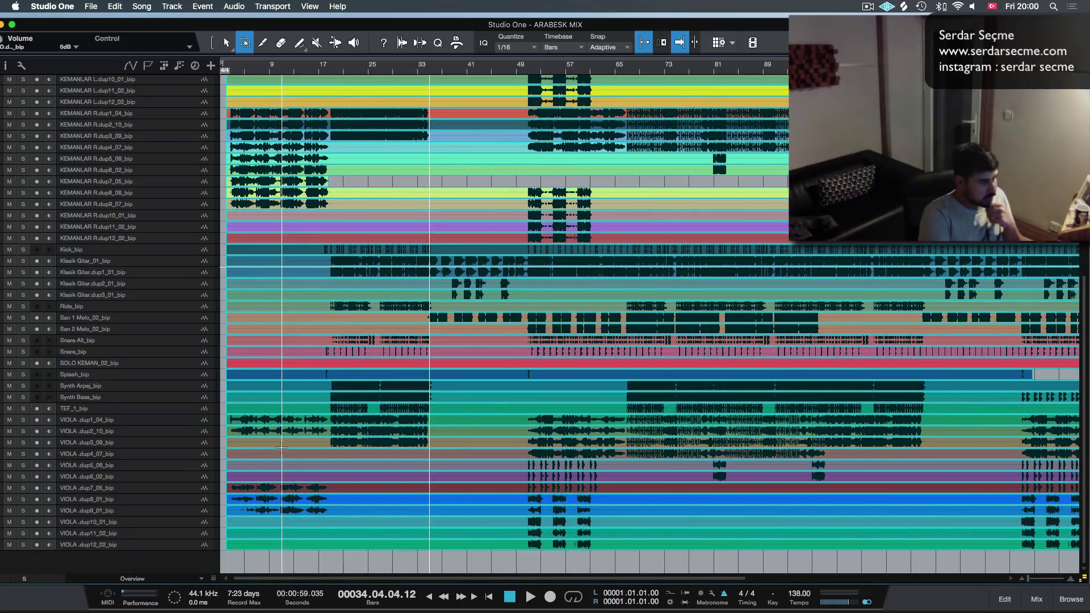
{"action": "scroll", "coordinate": [281, 448], "scroll_direction": "up", "scroll_amount": 12}
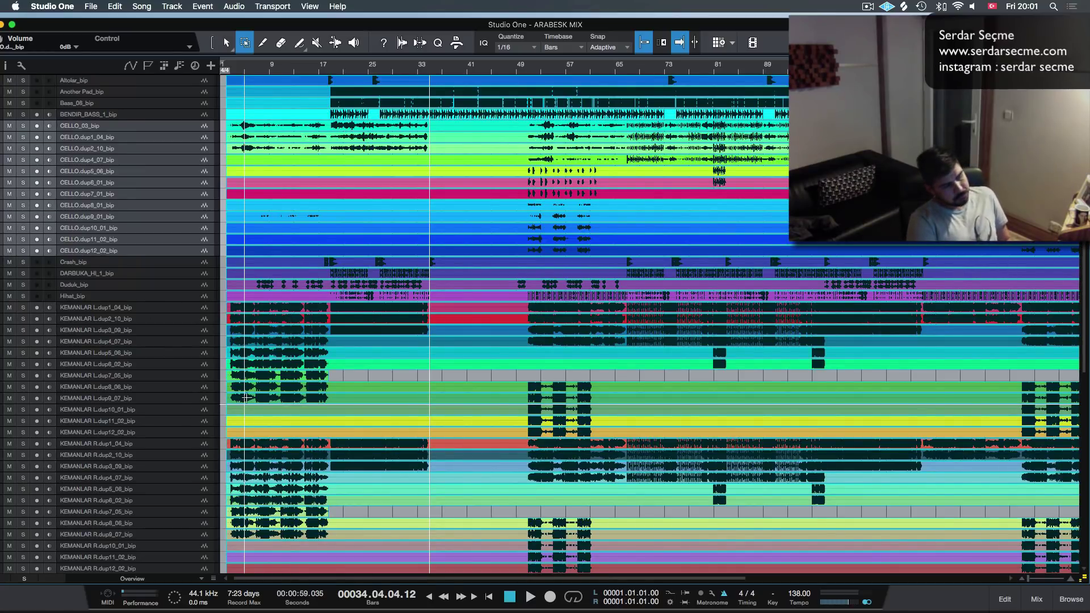
{"action": "scroll", "coordinate": [240, 410], "scroll_direction": "down", "scroll_amount": 5}
{"action": "scroll", "coordinate": [241, 409], "scroll_direction": "down", "scroll_amount": 4}
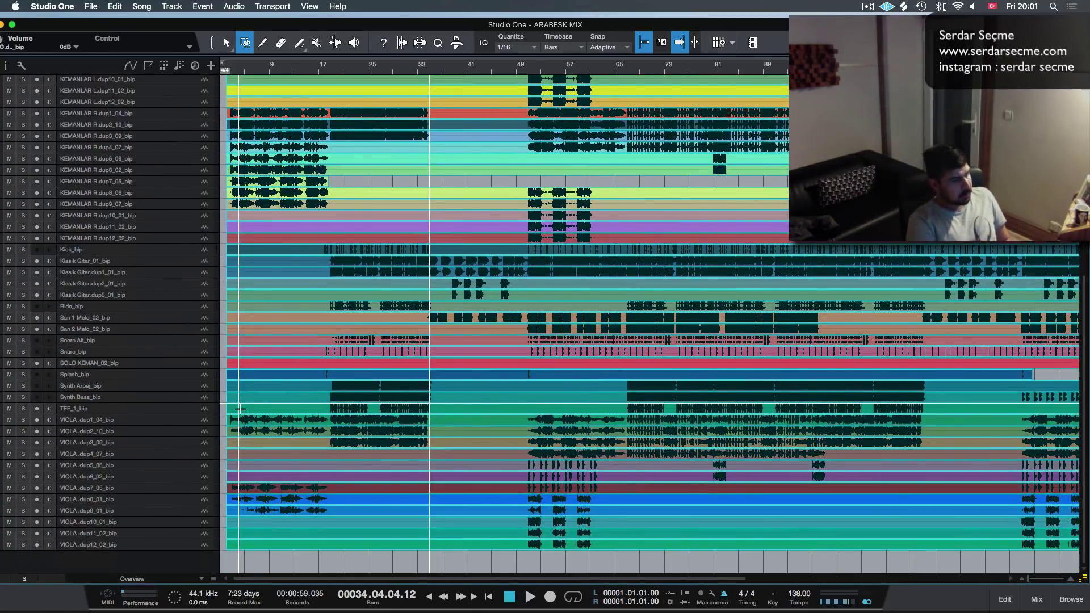
{"action": "scroll", "coordinate": [240, 409], "scroll_direction": "up", "scroll_amount": 7}
{"action": "scroll", "coordinate": [241, 409], "scroll_direction": "up", "scroll_amount": 2}
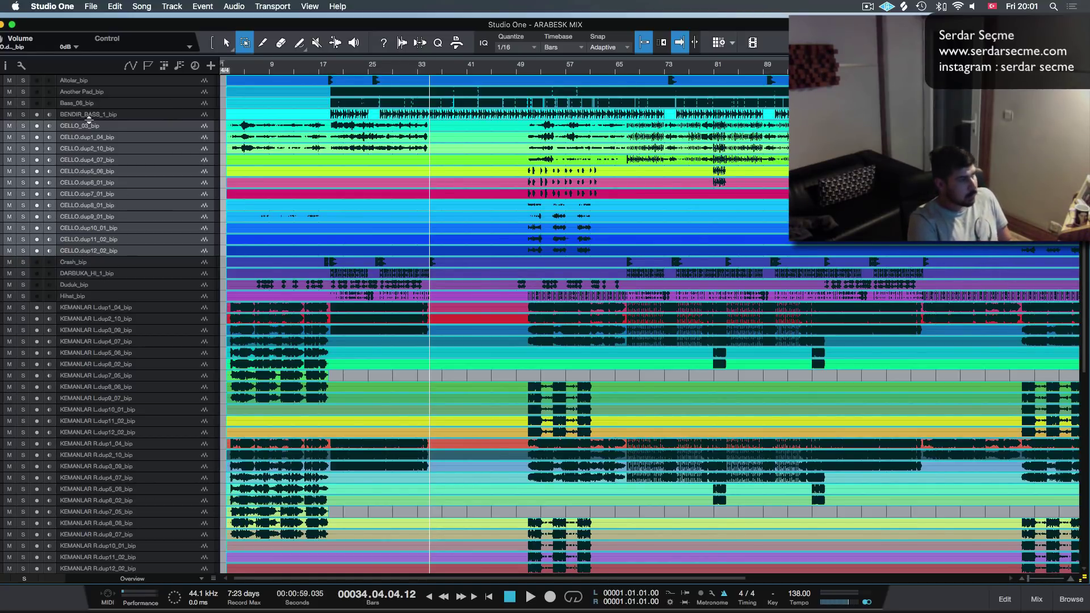
Step: Select the cello tracks from CELLO_03_bip through CELLO.dup12_02_bip in the track list
{"action": "left_click", "coordinate": [98, 82]}
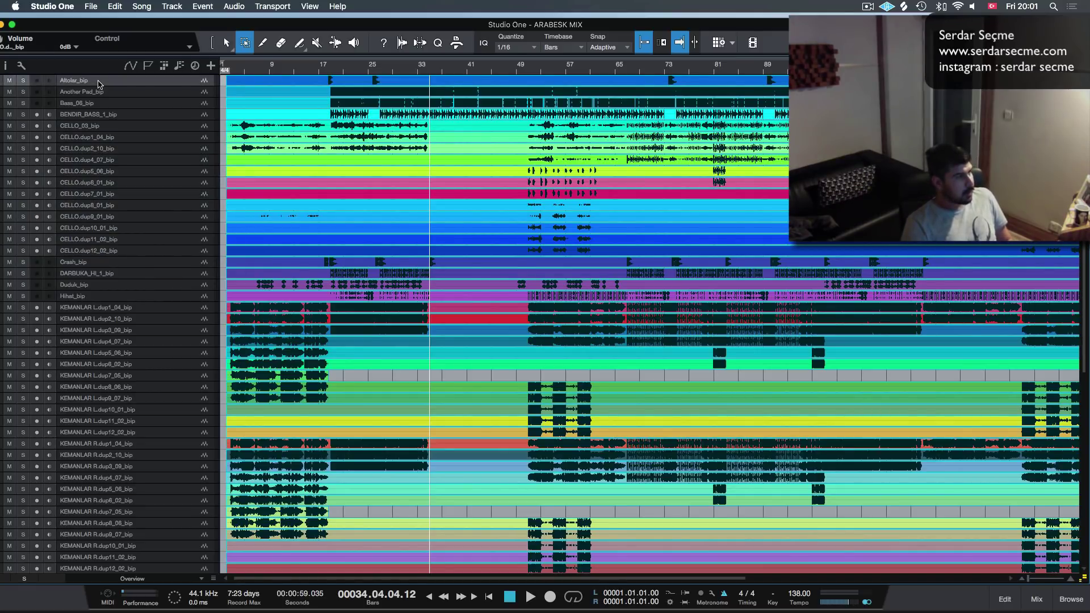
{"action": "key", "text": "Down"}
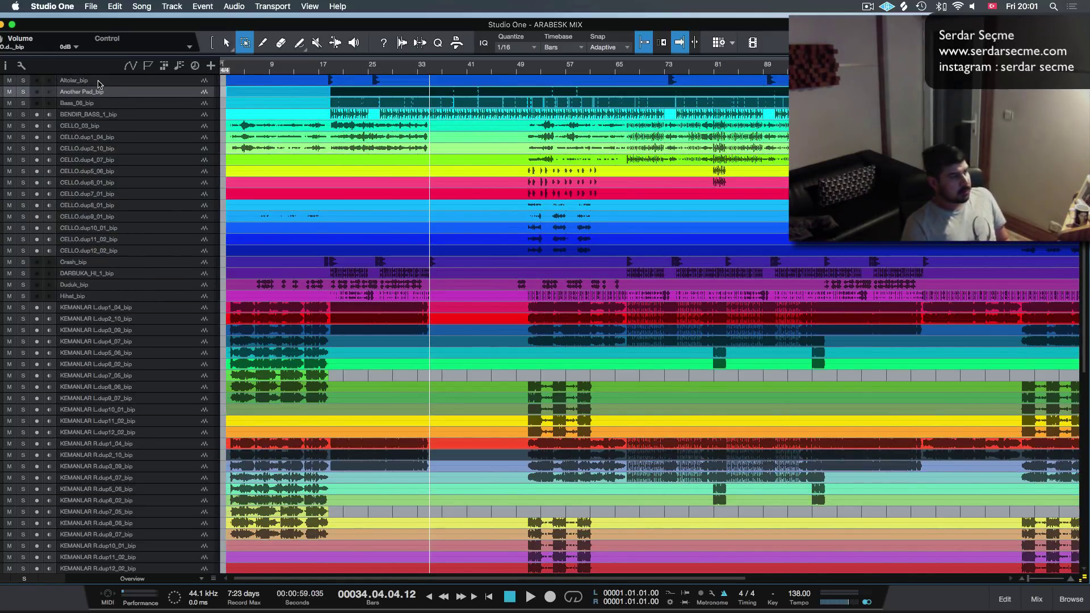
{"action": "key", "text": "Down"}
{"action": "key", "text": "Down"}
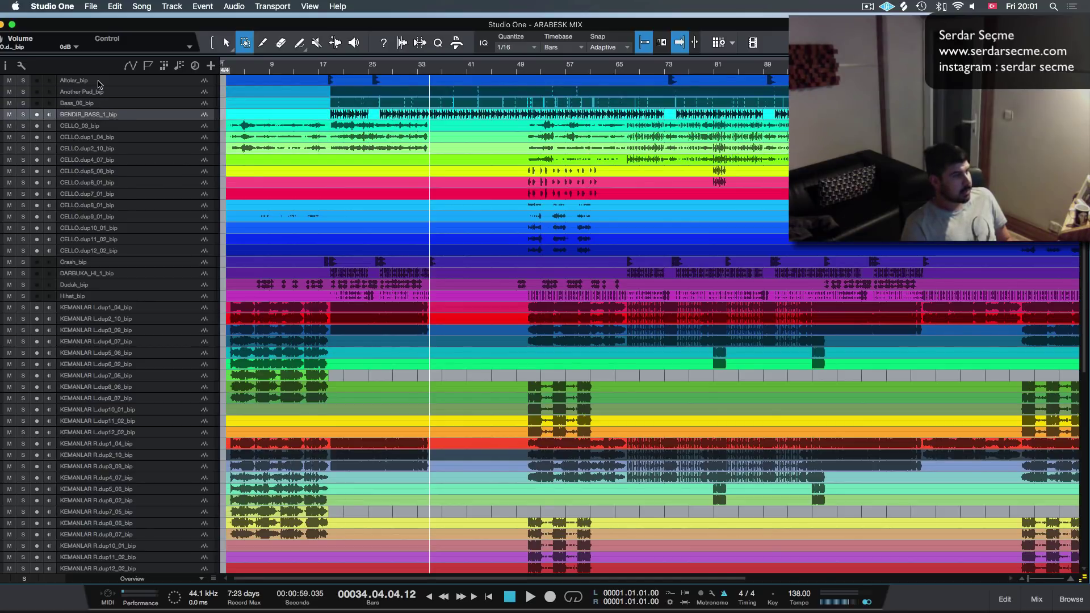
{"action": "key", "text": "Down"}
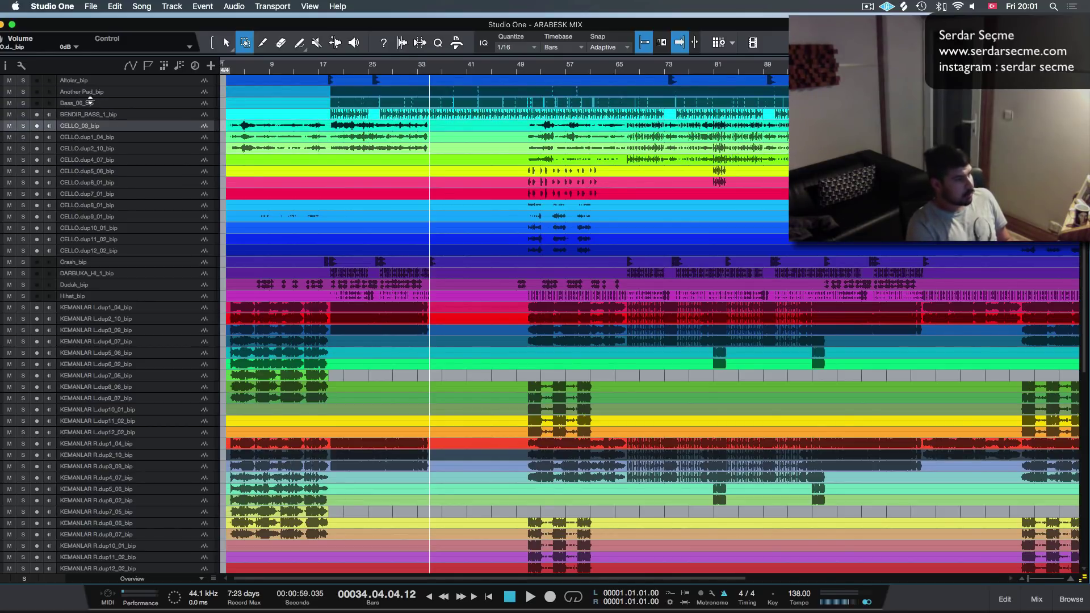
{"action": "left_click", "coordinate": [130, 255], "text": "shift"}
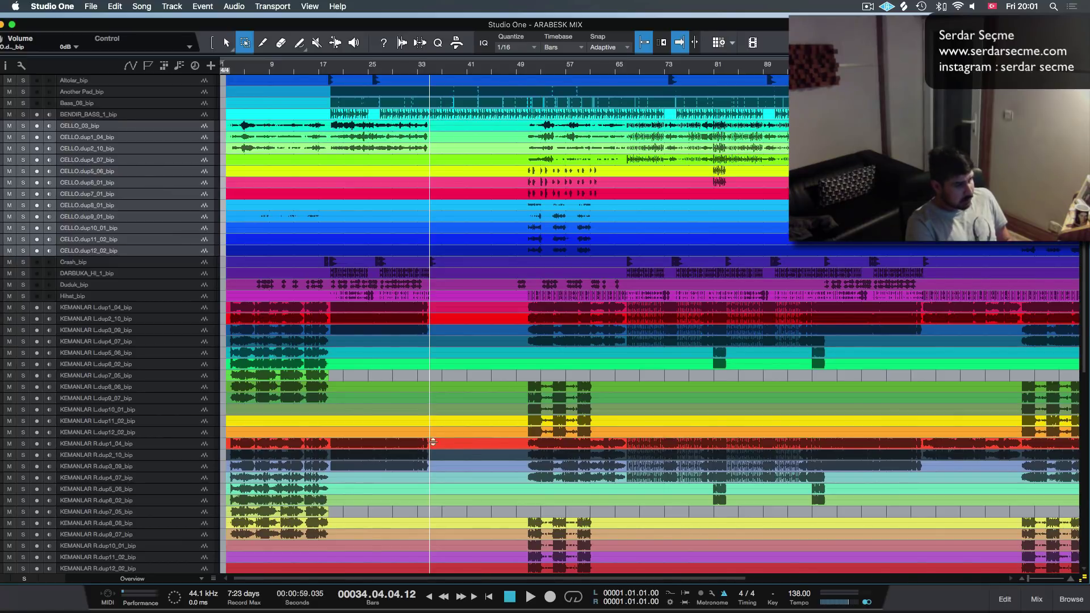
Step: Select all twelve cello channels in the mixer, 5 through 16, and give them one shared red-orange colour
{"action": "key", "text": "F3"}
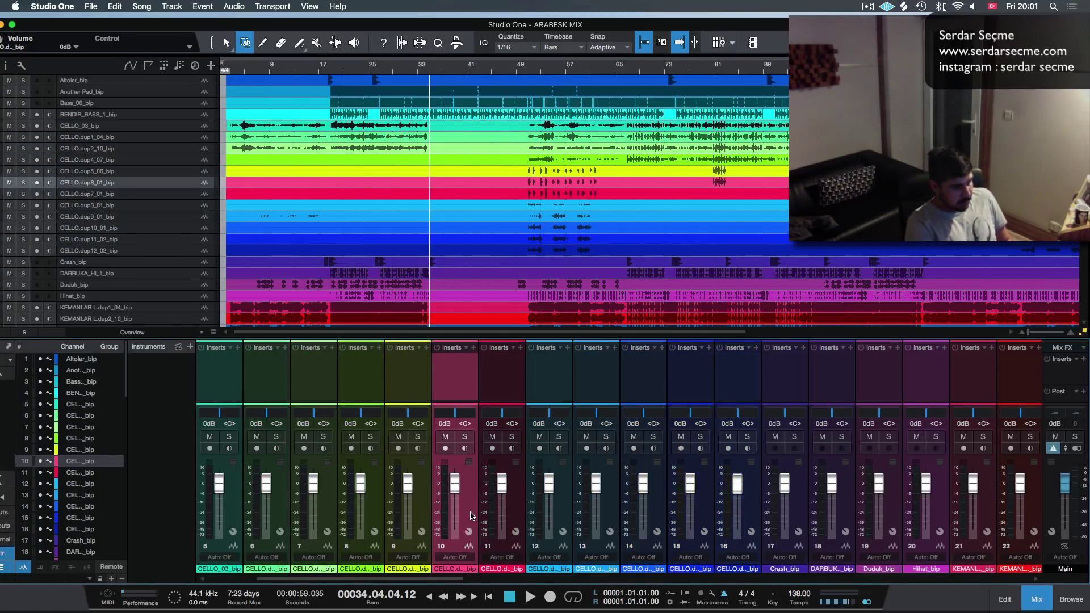
{"action": "left_click", "coordinate": [513, 516]}
{"action": "scroll", "coordinate": [500, 517], "scroll_direction": "left", "scroll_amount": 3}
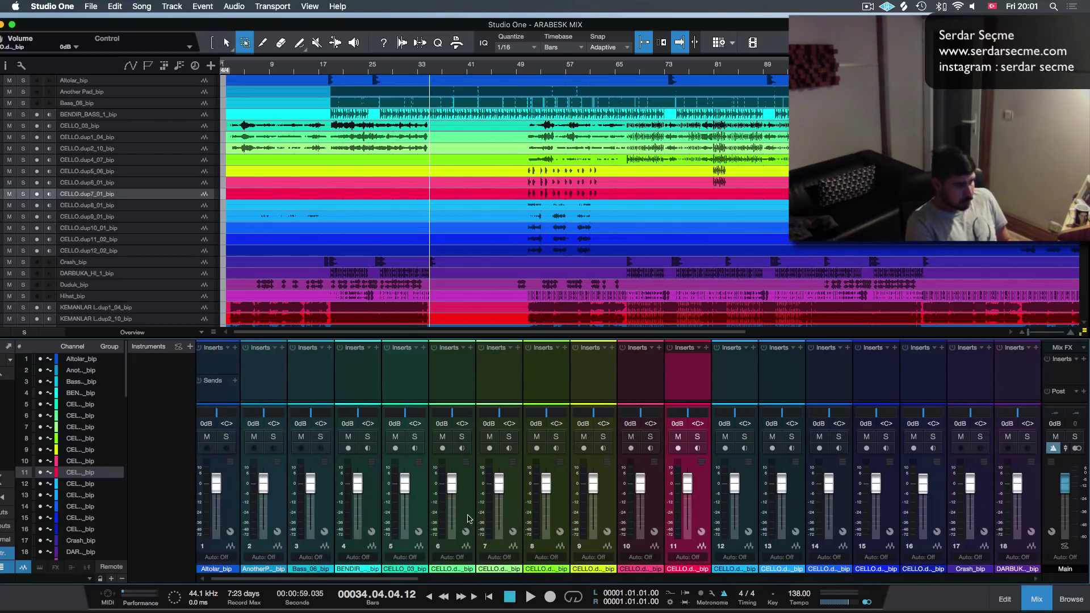
{"action": "left_click", "coordinate": [420, 515], "text": "shift"}
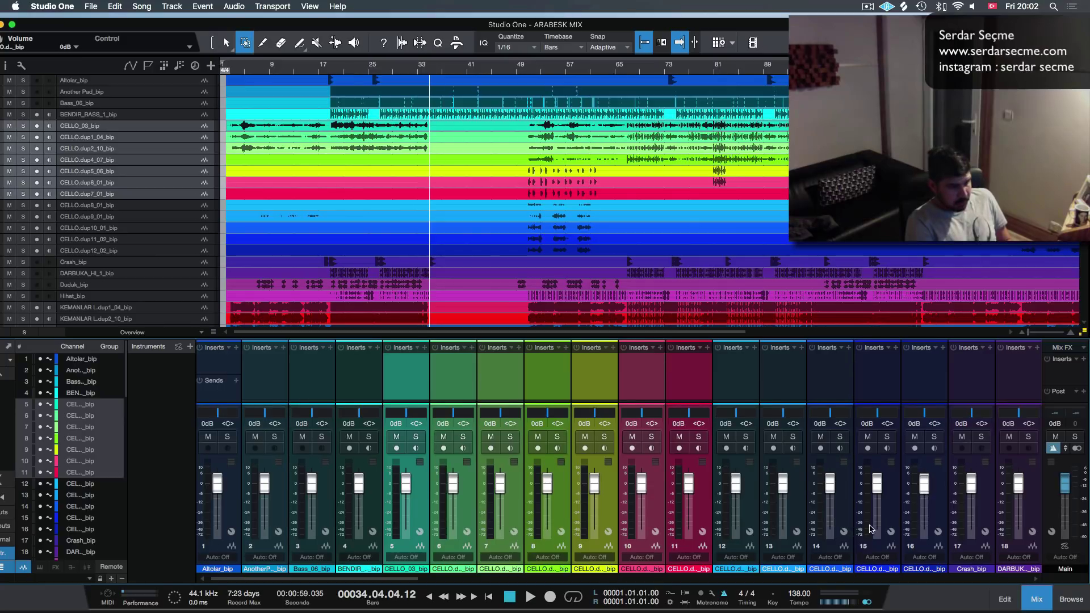
{"action": "scroll", "coordinate": [871, 528], "scroll_direction": "right", "scroll_amount": 2}
{"action": "left_click", "coordinate": [924, 518], "text": "shift"}
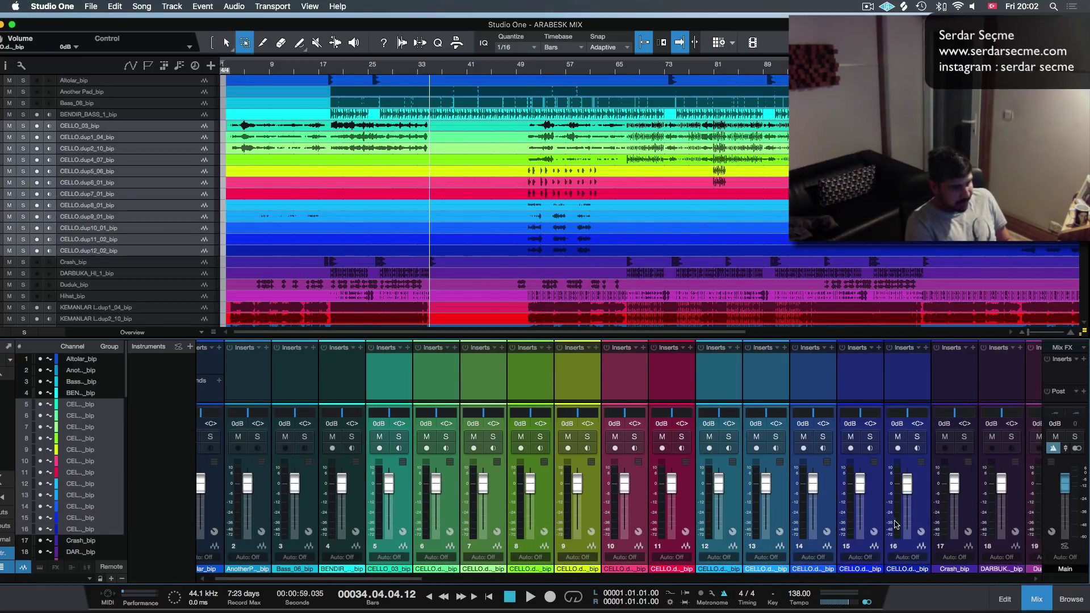
{"action": "left_click", "coordinate": [411, 573]}
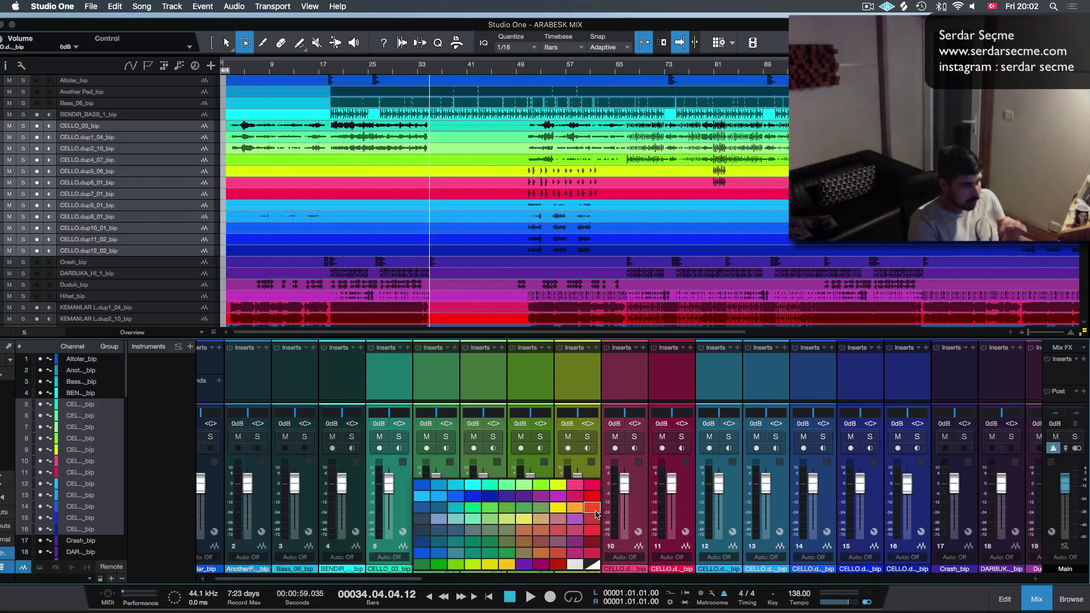
{"action": "left_click", "coordinate": [592, 508]}
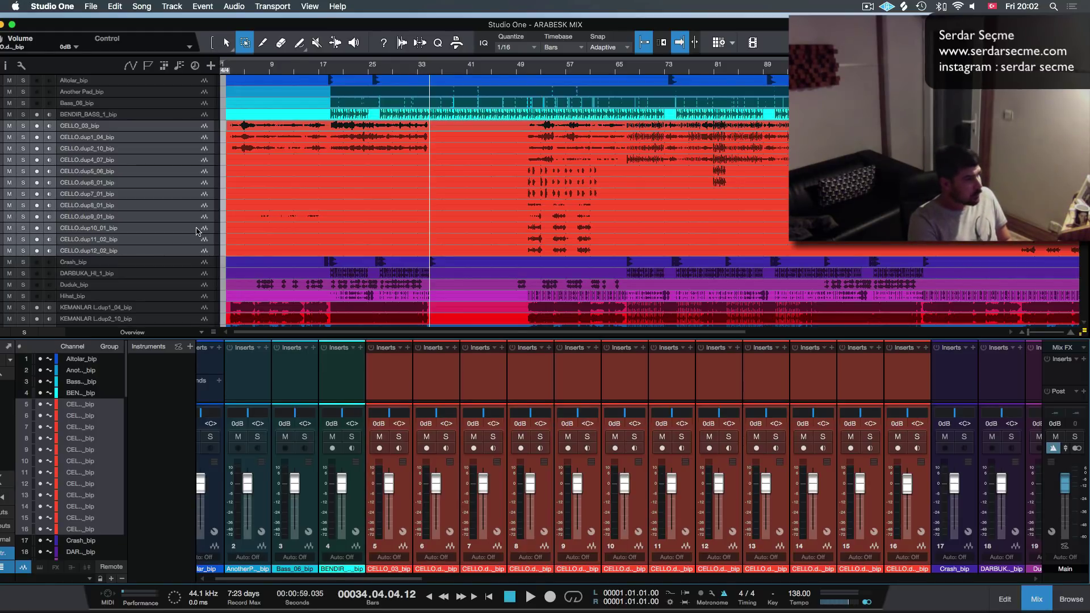
{"action": "key", "text": "F3"}
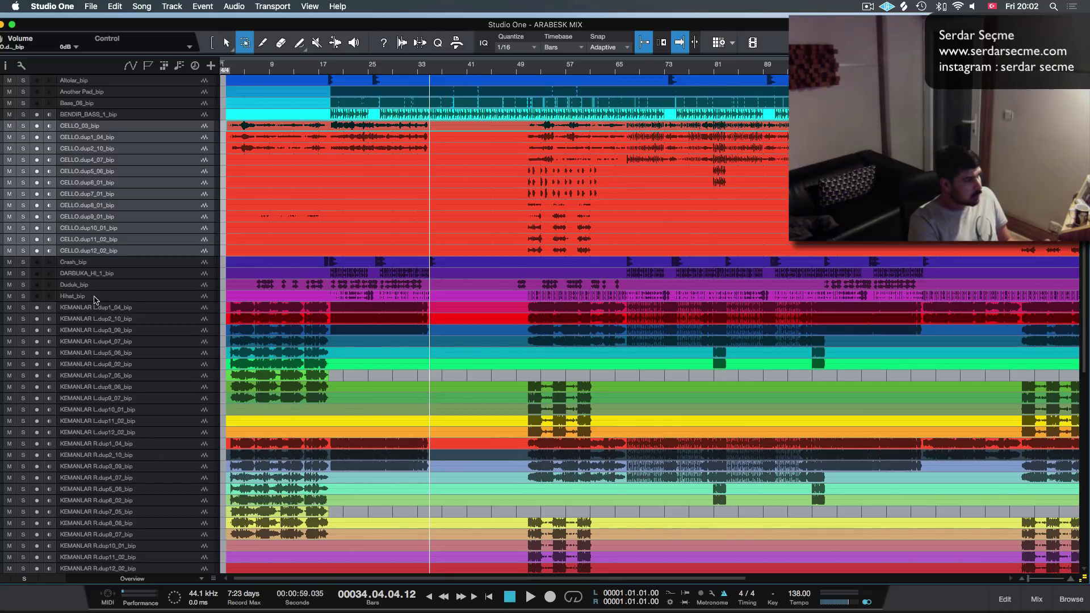
Step: Select all KEMANLAR L and KEMANLAR R tracks and move them directly below the cello tracks
{"action": "left_click", "coordinate": [125, 308]}
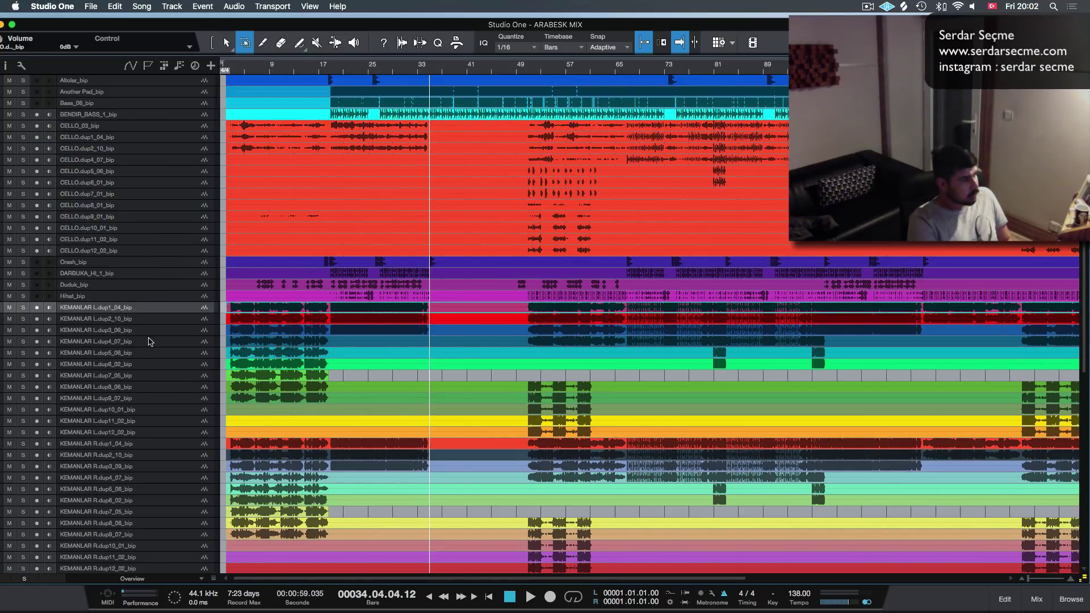
{"action": "scroll", "coordinate": [148, 364], "scroll_direction": "down", "scroll_amount": 2}
{"action": "scroll", "coordinate": [138, 517], "scroll_direction": "down", "scroll_amount": 1}
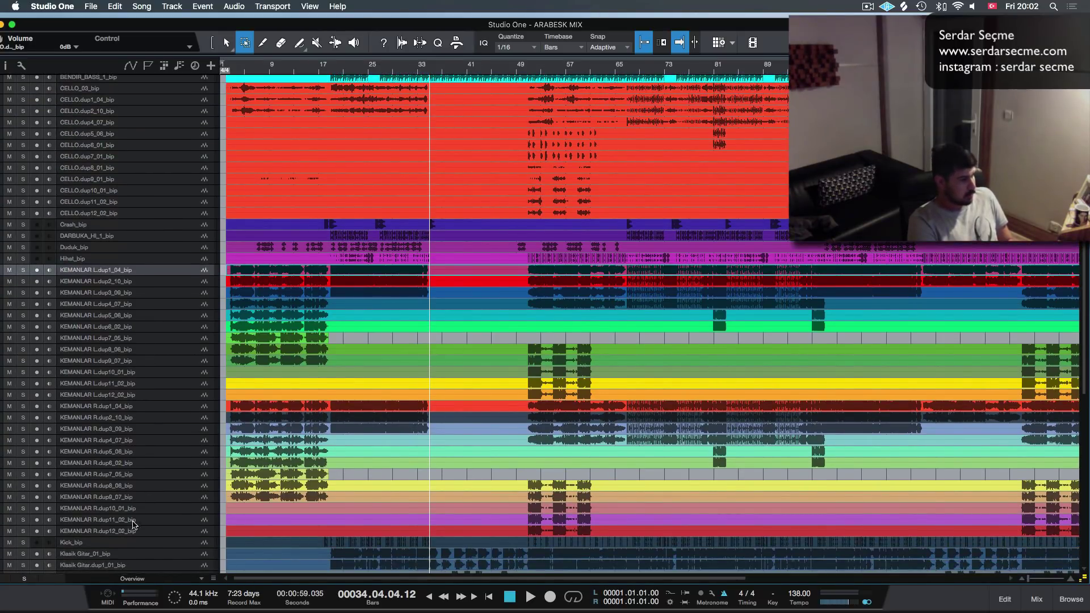
{"action": "left_click", "coordinate": [130, 534], "text": "shift"}
{"action": "scroll", "coordinate": [162, 511], "scroll_direction": "down", "scroll_amount": 10}
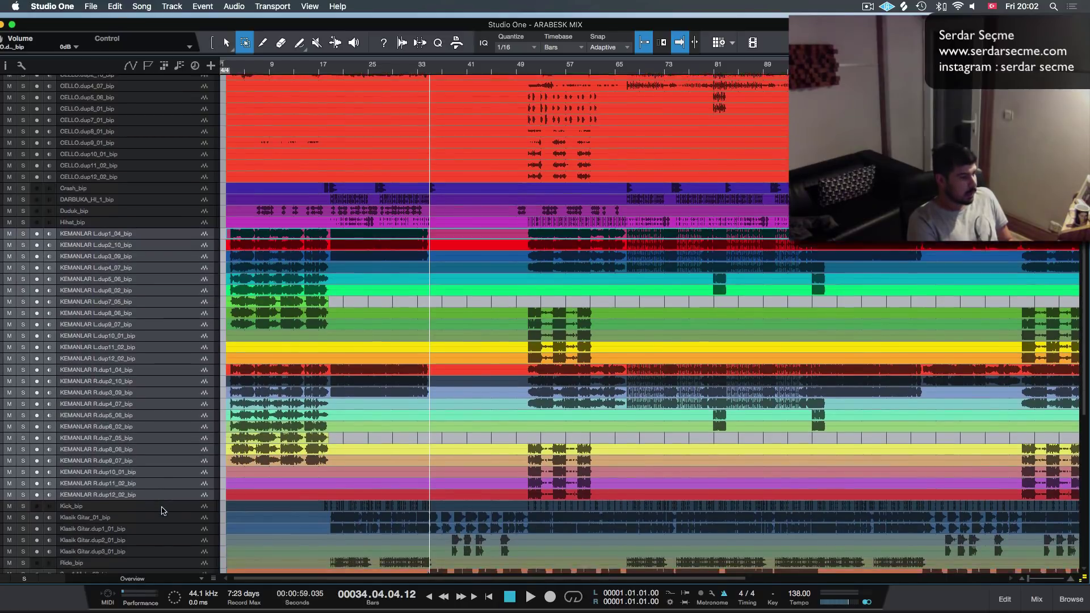
{"action": "scroll", "coordinate": [164, 508], "scroll_direction": "down", "scroll_amount": 9}
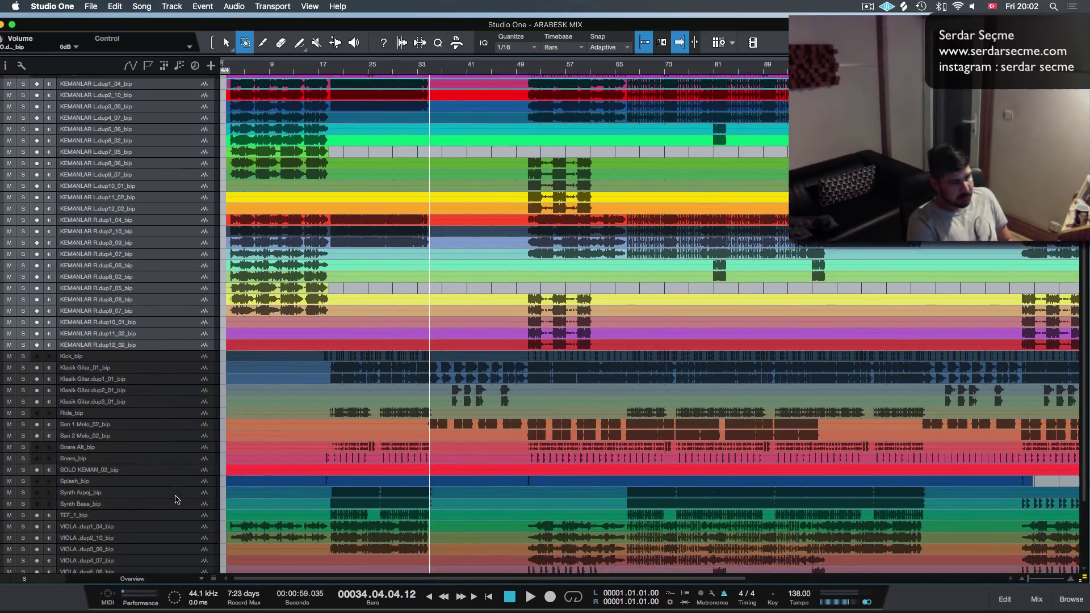
{"action": "scroll", "coordinate": [178, 492], "scroll_direction": "up", "scroll_amount": 13}
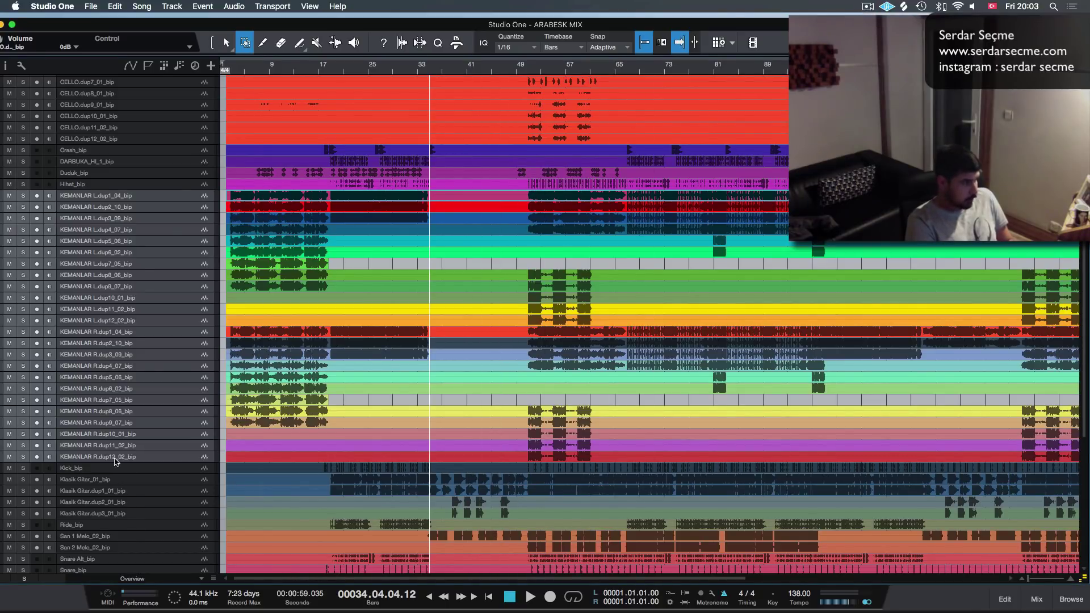
{"action": "scroll", "coordinate": [118, 463], "scroll_direction": "up", "scroll_amount": 5}
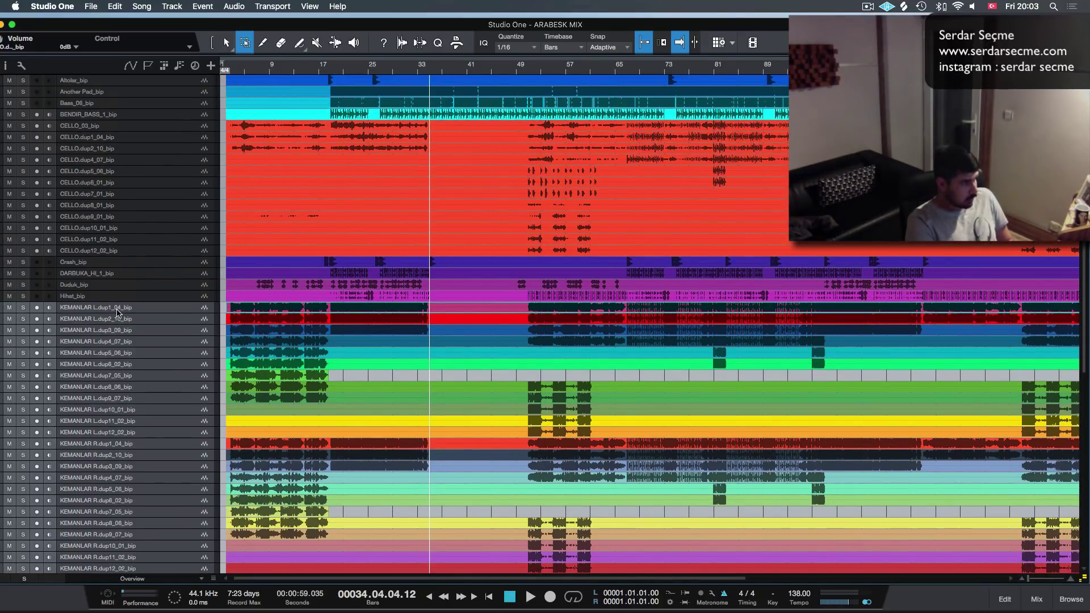
{"action": "left_click_drag", "start_coordinate": [117, 310], "coordinate": [117, 261]}
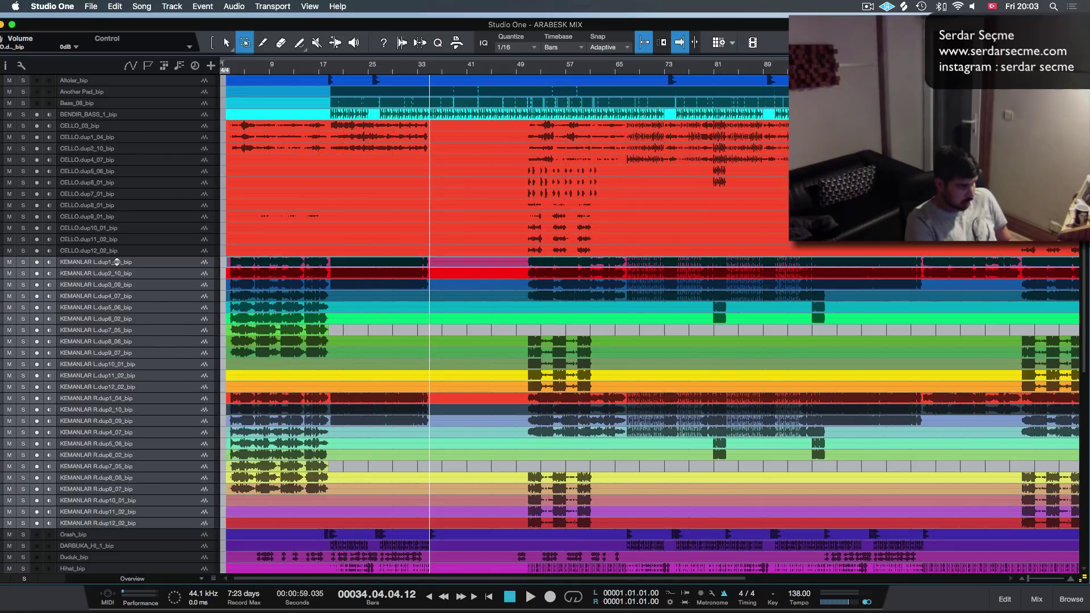
Step: Colour all the selected KEMANLAR L and R channels orange in the mixer
{"action": "key", "text": "F3"}
{"action": "scroll", "coordinate": [606, 550], "scroll_direction": "right", "scroll_amount": 10}
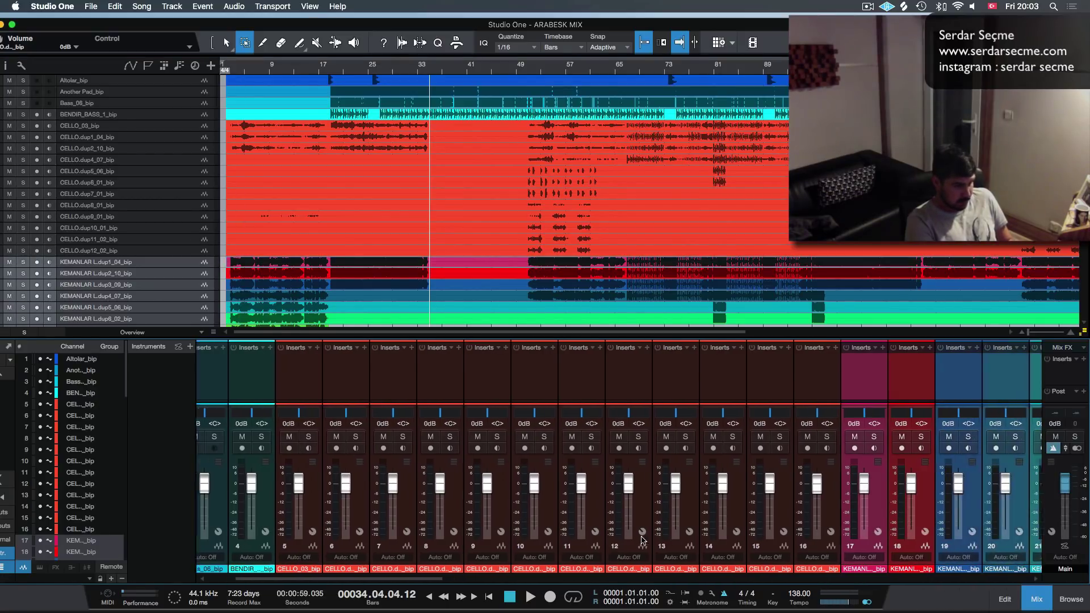
{"action": "scroll", "coordinate": [705, 558], "scroll_direction": "right", "scroll_amount": 8}
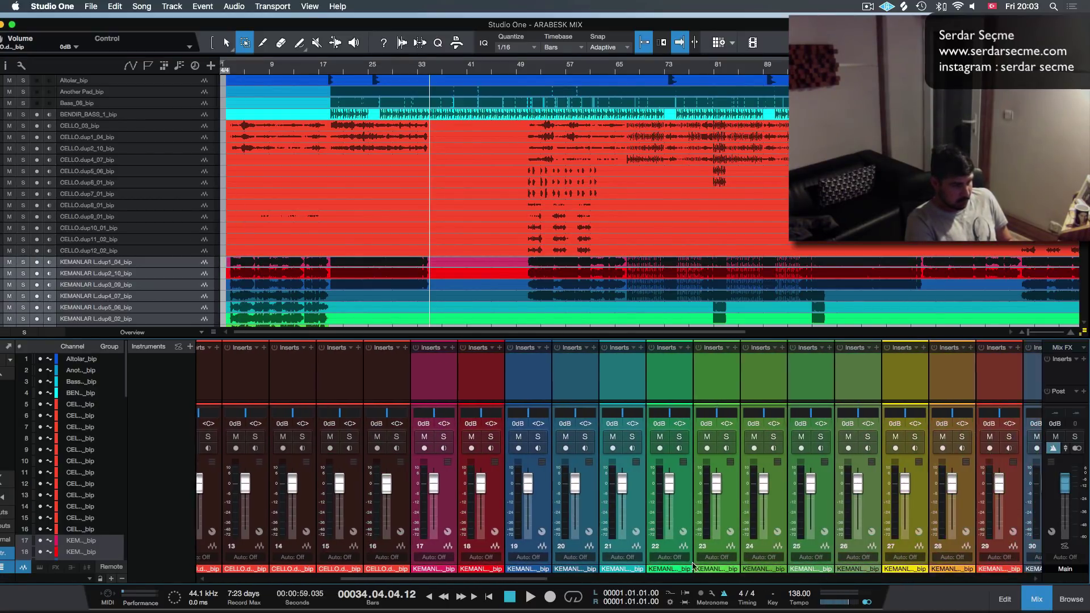
{"action": "left_click", "coordinate": [673, 571]}
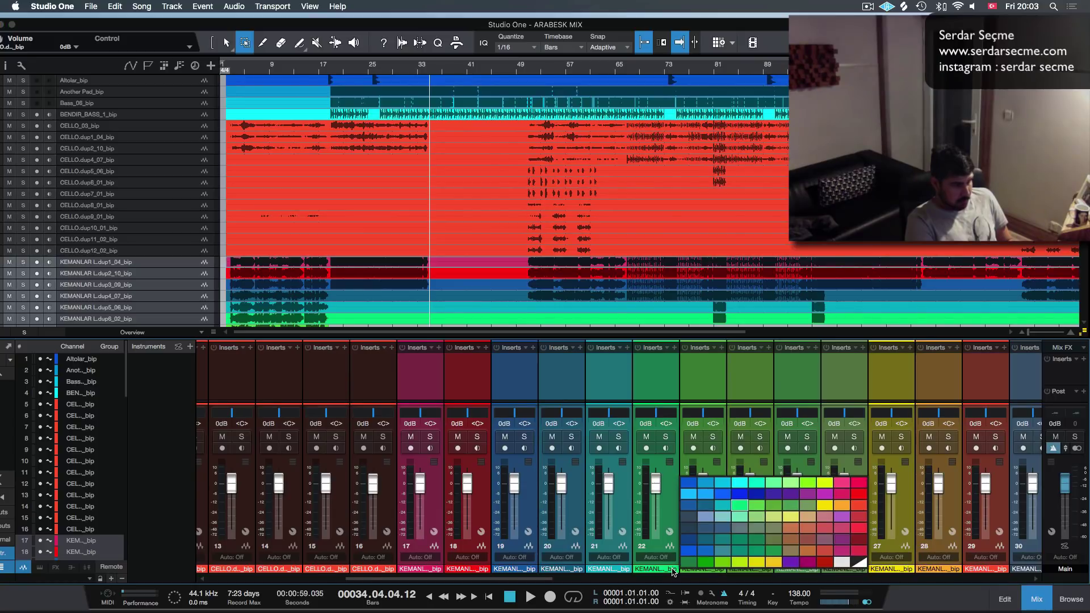
{"action": "left_click", "coordinate": [845, 509]}
{"action": "key", "text": "F3"}
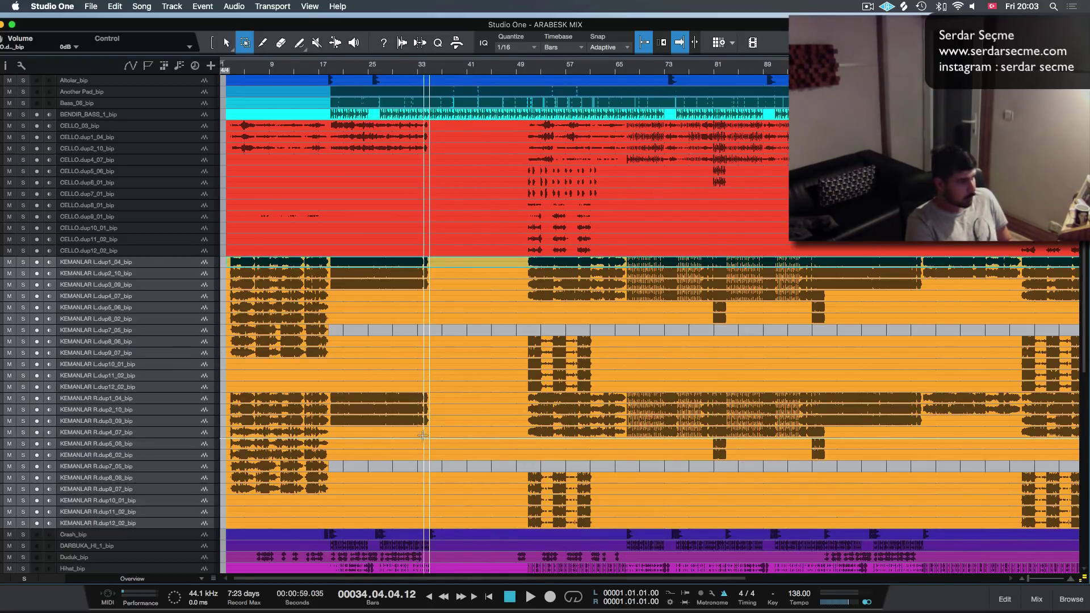
Step: Move the SOLO KEMAN_02_bip track directly above the cello tracks, below BENDIR_BASS_1_bip
{"action": "scroll", "coordinate": [130, 452], "scroll_direction": "down", "scroll_amount": 3}
{"action": "scroll", "coordinate": [130, 452], "scroll_direction": "down", "scroll_amount": 4}
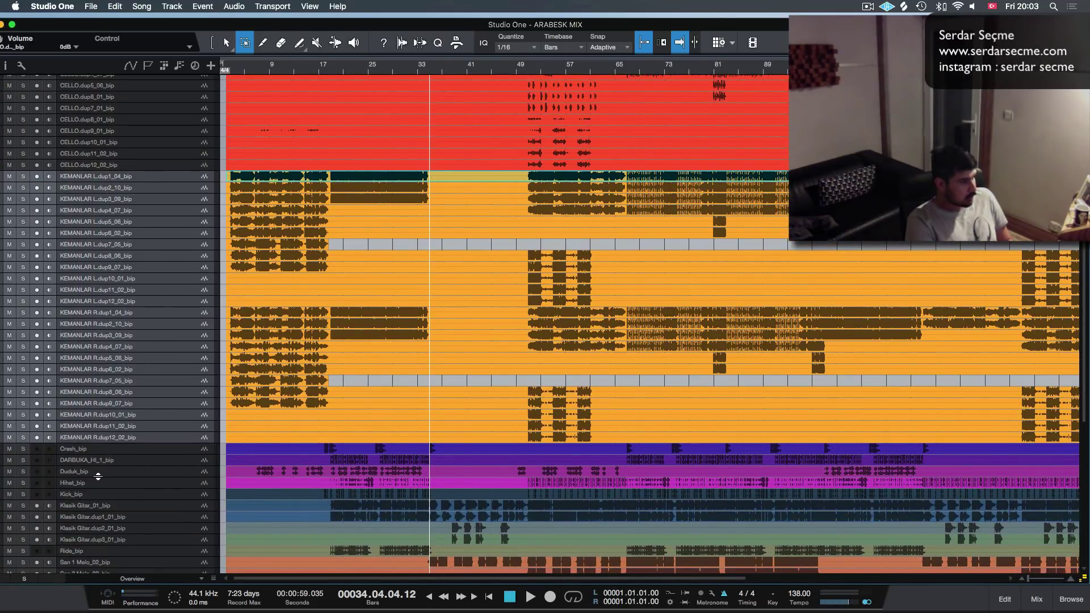
{"action": "left_click", "coordinate": [95, 473]}
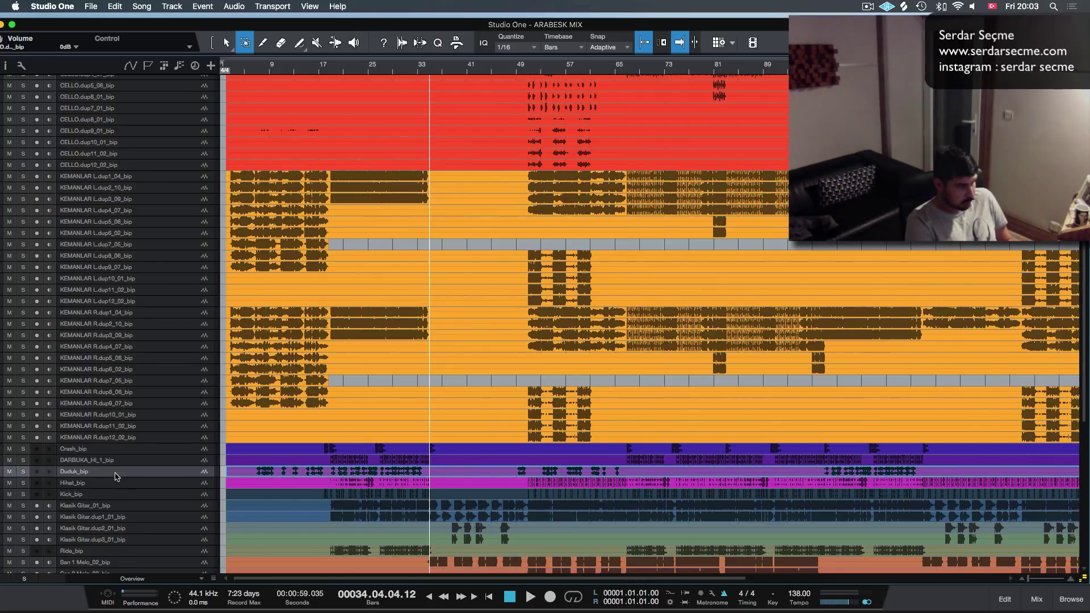
{"action": "scroll", "coordinate": [126, 493], "scroll_direction": "down", "scroll_amount": 3}
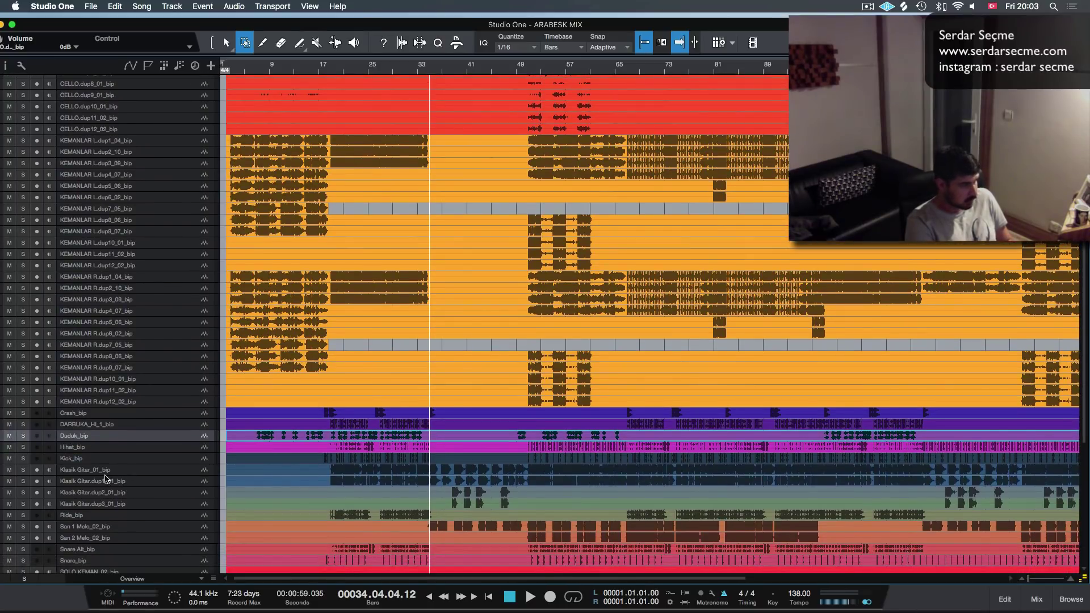
{"action": "scroll", "coordinate": [105, 478], "scroll_direction": "down", "scroll_amount": 1}
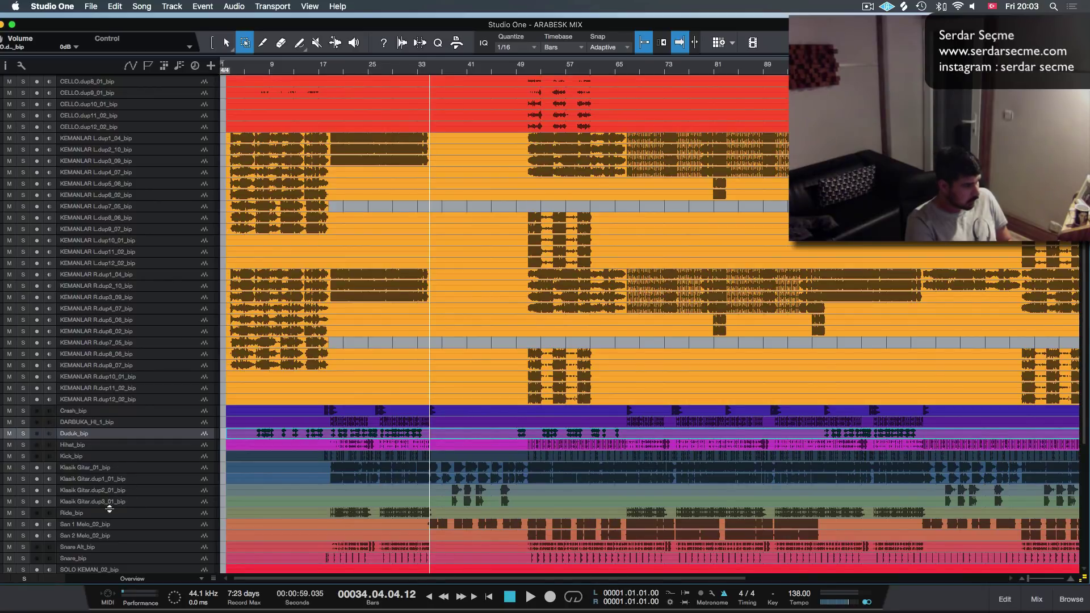
{"action": "scroll", "coordinate": [109, 508], "scroll_direction": "down", "scroll_amount": 5}
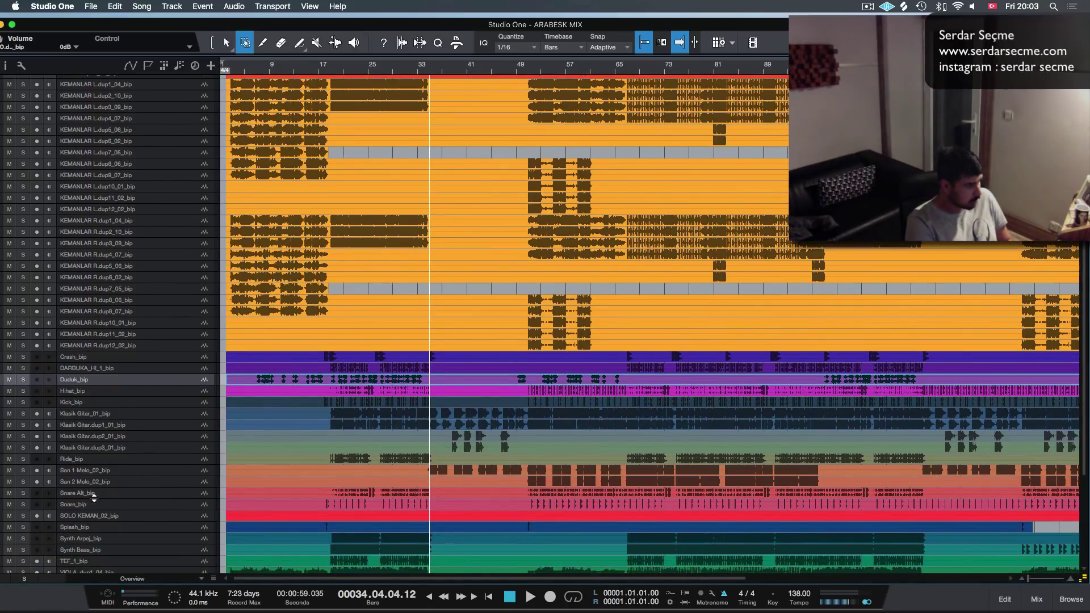
{"action": "scroll", "coordinate": [93, 497], "scroll_direction": "down", "scroll_amount": 5}
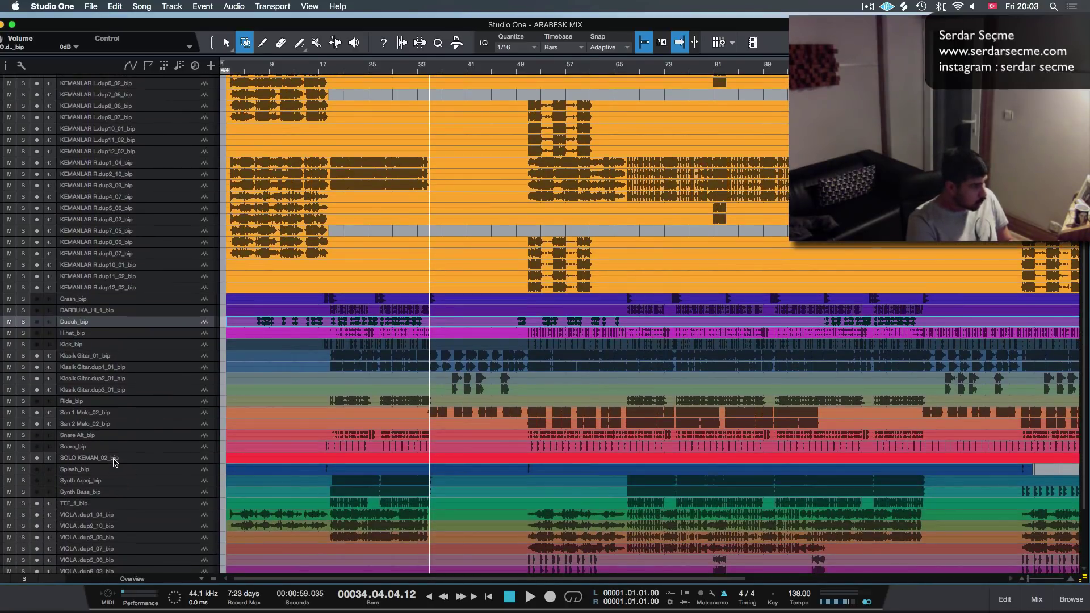
{"action": "left_click", "coordinate": [107, 465]}
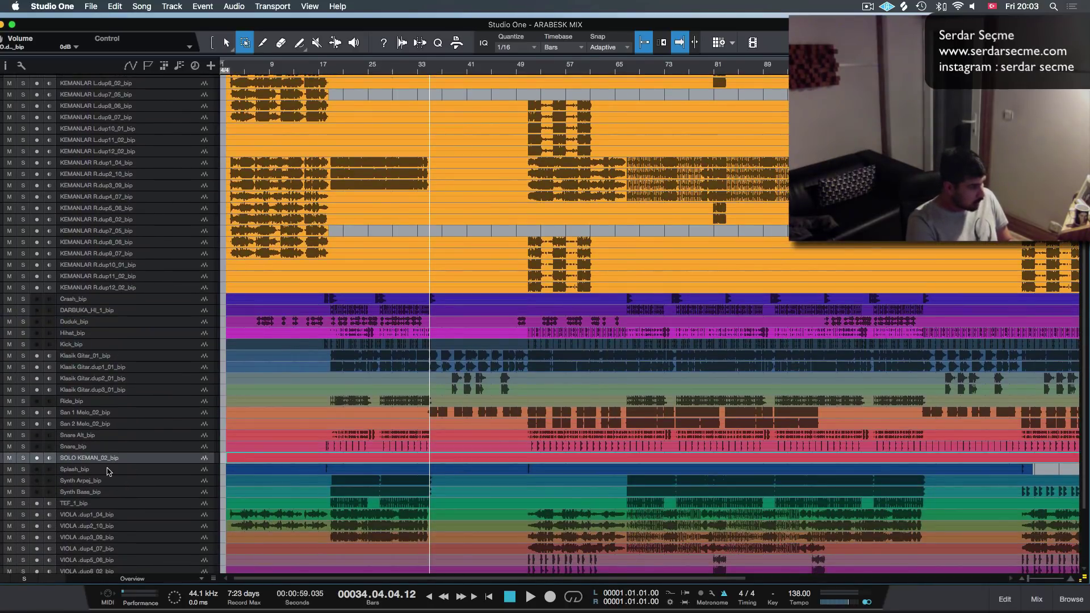
{"action": "scroll", "coordinate": [113, 210], "scroll_direction": "down", "scroll_amount": 1}
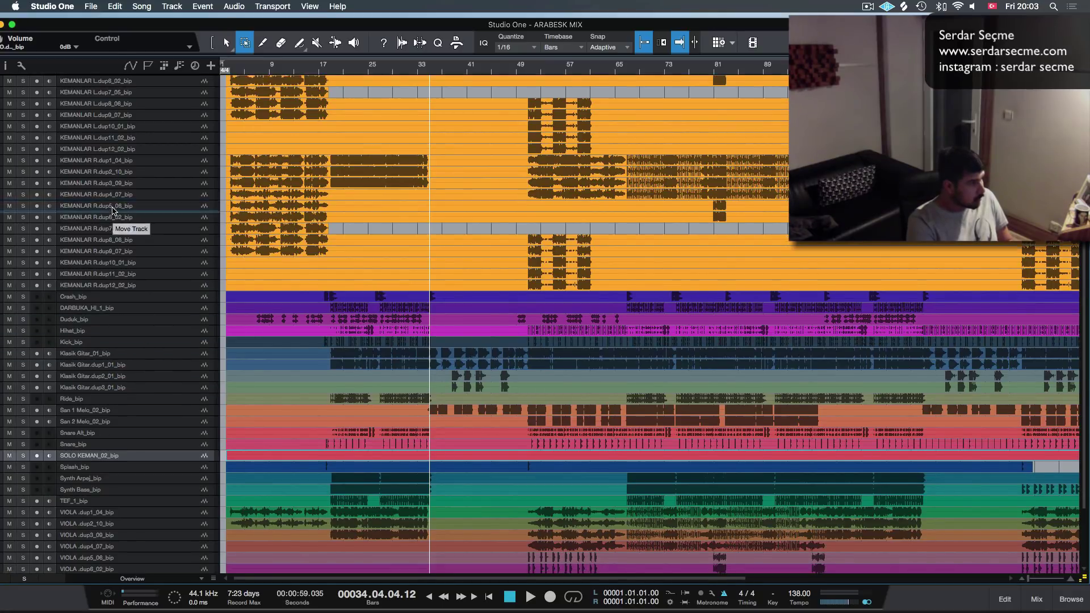
{"action": "scroll", "coordinate": [112, 210], "scroll_direction": "up", "scroll_amount": 2}
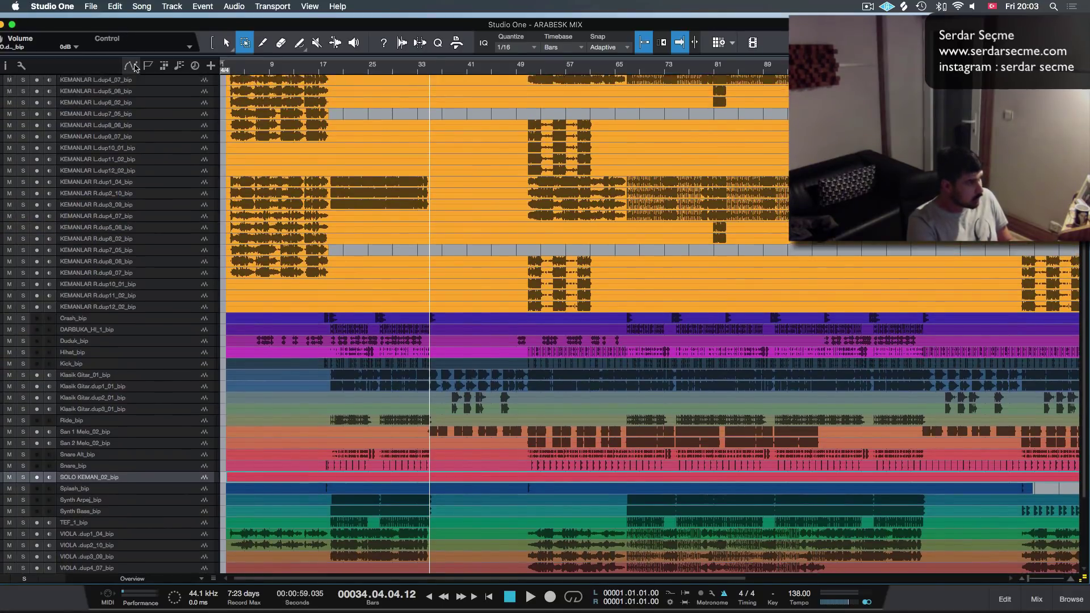
{"action": "scroll", "coordinate": [134, 67], "scroll_direction": "up", "scroll_amount": 5}
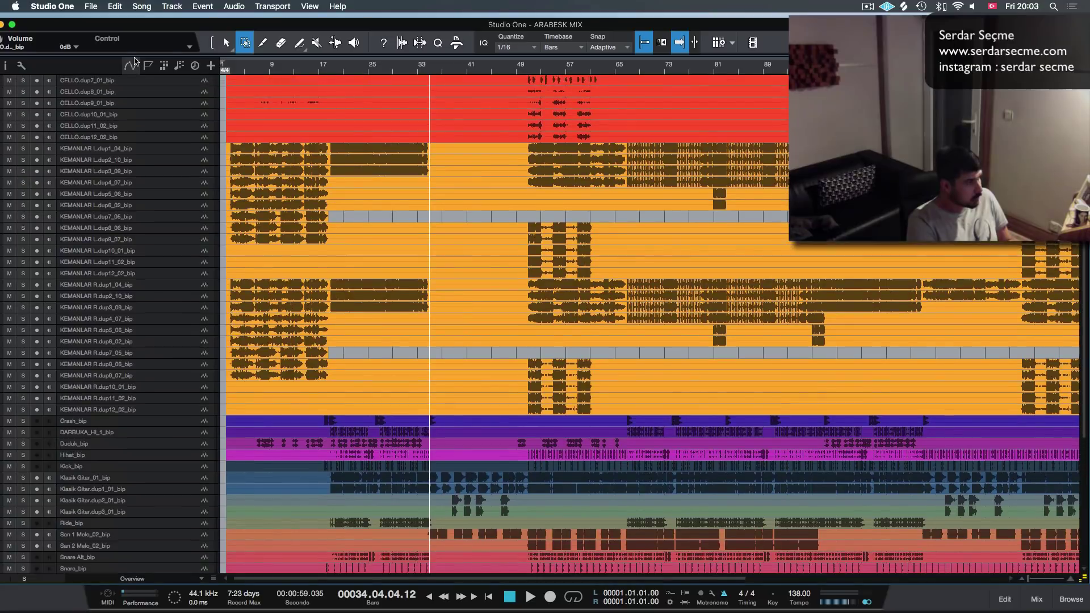
{"action": "scroll", "coordinate": [133, 85], "scroll_direction": "up", "scroll_amount": 5}
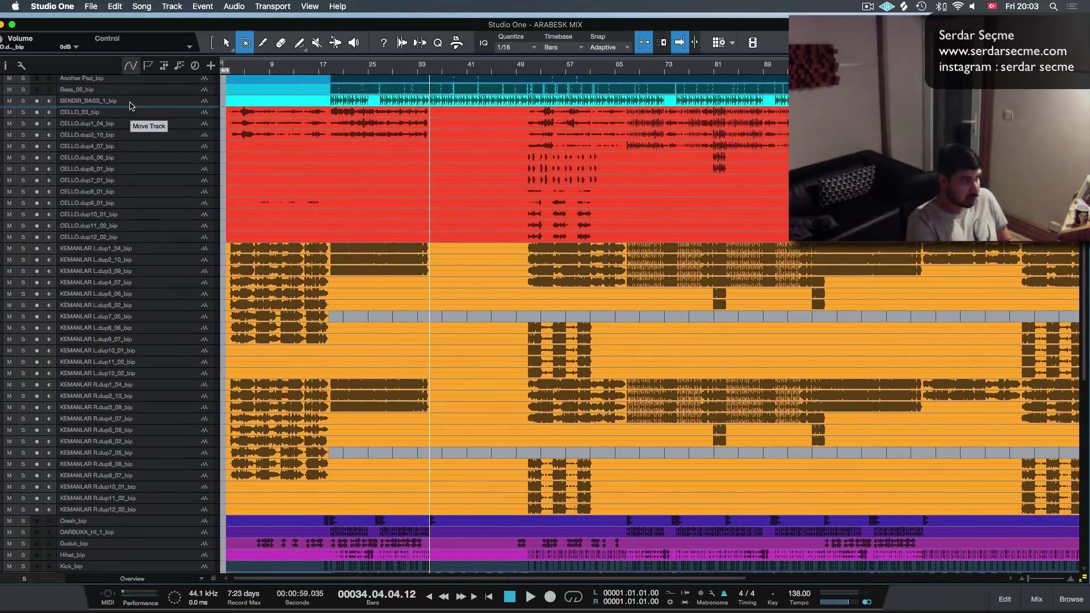
{"action": "left_click_drag", "start_coordinate": [130, 105], "coordinate": [132, 109]}
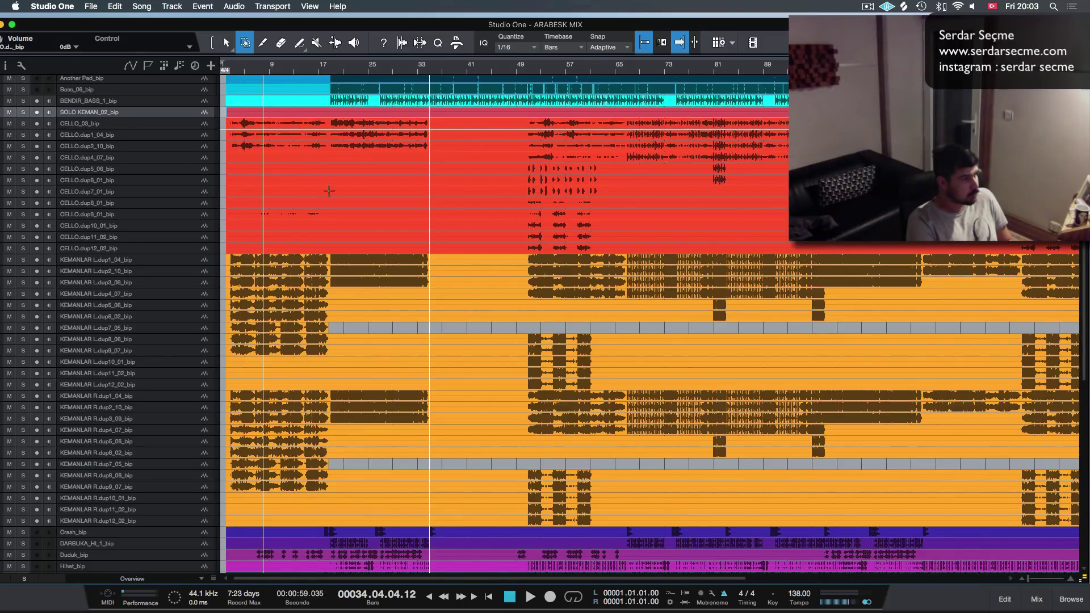
Step: Colour the SOLO KEMAN channel light tan in the mixer
{"action": "key", "text": "F3"}
{"action": "left_click", "coordinate": [229, 569]}
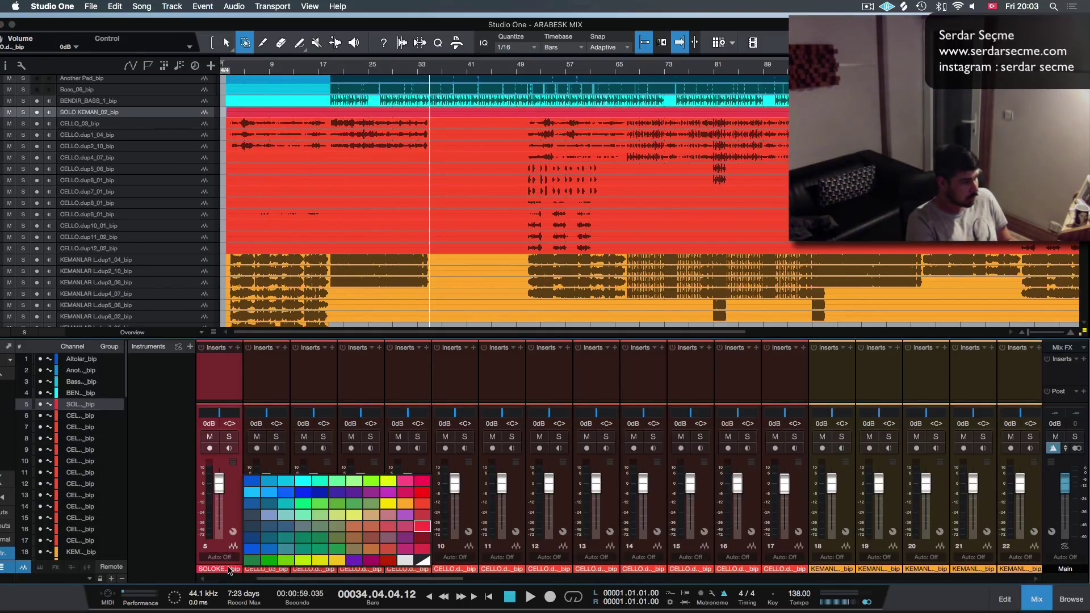
{"action": "left_click", "coordinate": [377, 520]}
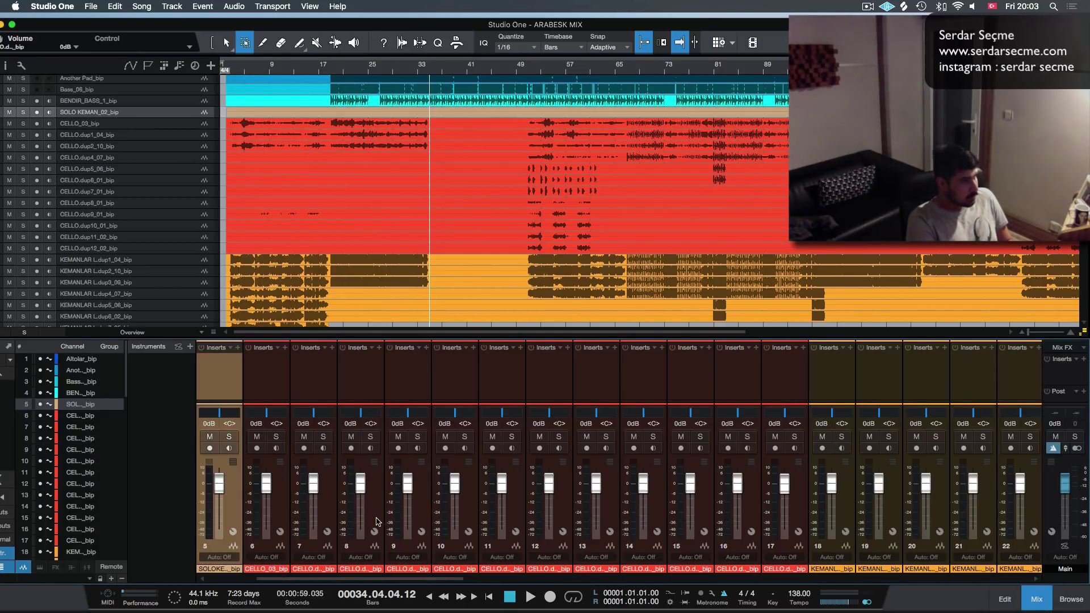
{"action": "key", "text": "F3"}
Step: Move the twelve VIOLA tracks directly below the KEMANLAR R tracks and make them as compact as the others
{"action": "scroll", "coordinate": [161, 500], "scroll_direction": "down", "scroll_amount": 5}
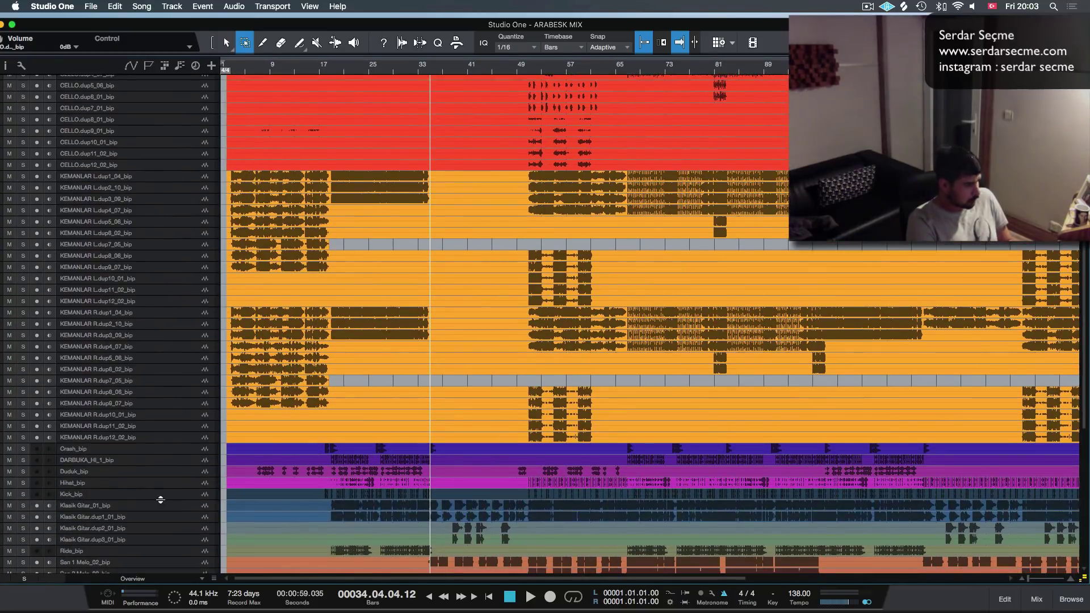
{"action": "scroll", "coordinate": [160, 500], "scroll_direction": "down", "scroll_amount": 10}
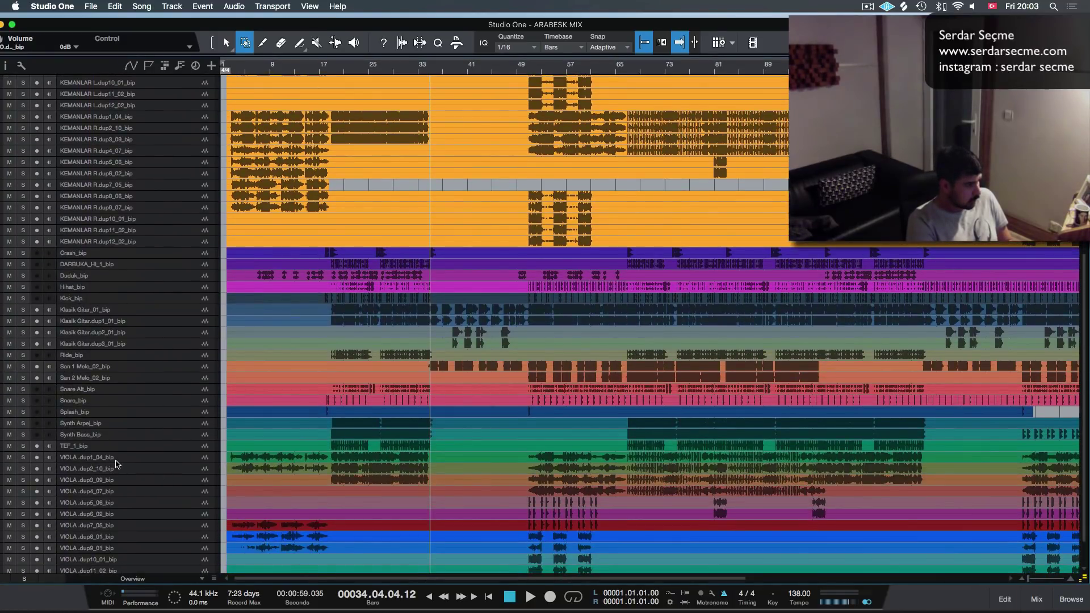
{"action": "left_click", "coordinate": [117, 460]}
{"action": "scroll", "coordinate": [117, 464], "scroll_direction": "down", "scroll_amount": 3}
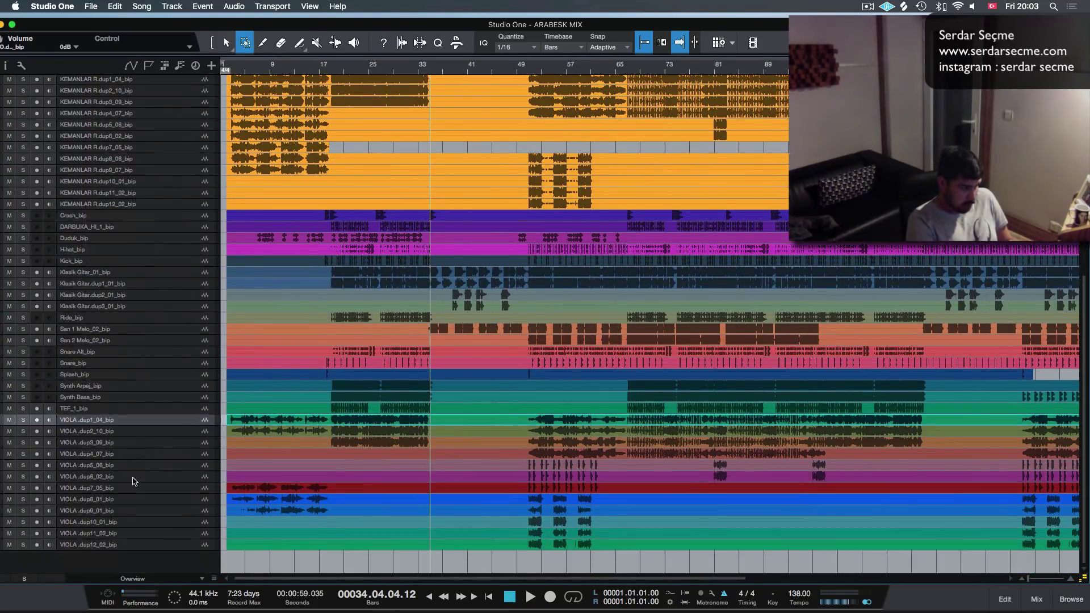
{"action": "left_click", "coordinate": [112, 547], "text": "shift"}
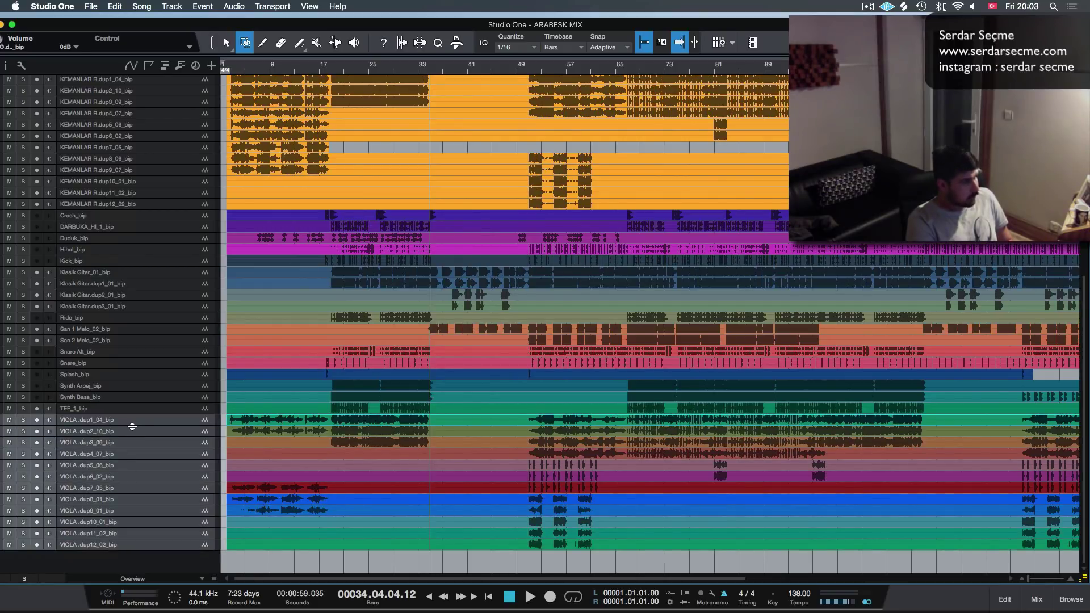
{"action": "scroll", "coordinate": [132, 427], "scroll_direction": "up", "scroll_amount": 4}
{"action": "left_click_drag", "start_coordinate": [132, 535], "coordinate": [151, 320]}
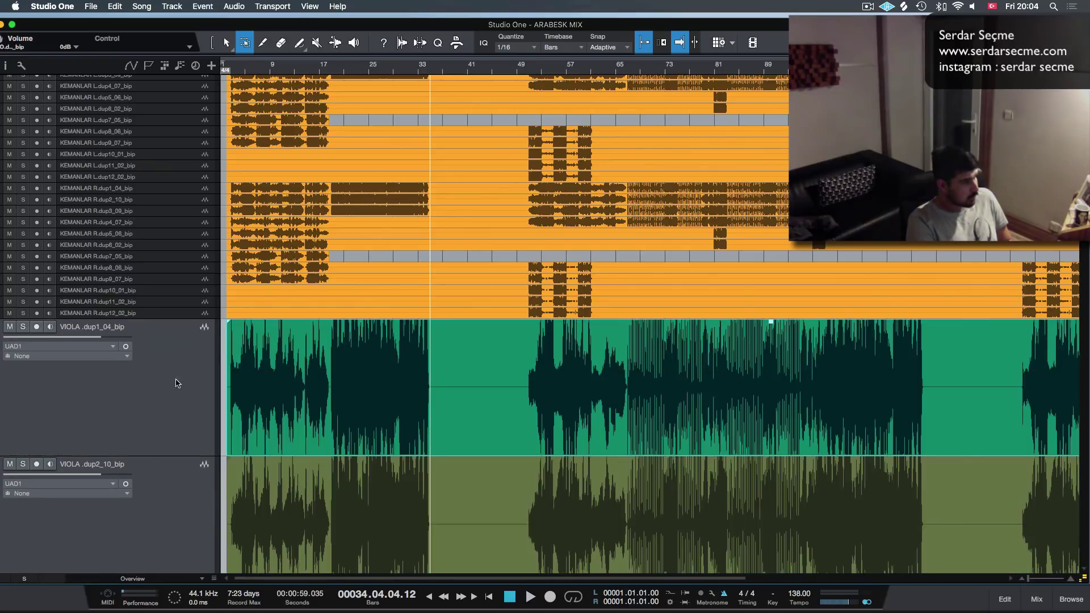
{"action": "left_click_drag", "start_coordinate": [161, 458], "coordinate": [161, 337]}
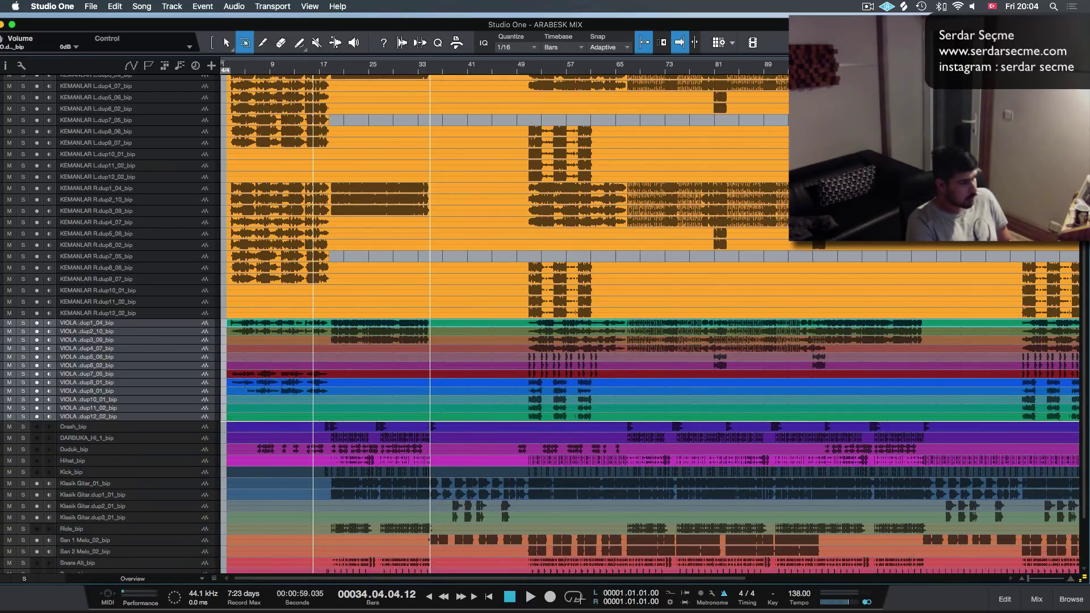
Step: Give all the selected VIOLA channels one shared light yellow colour in the mixer
{"action": "key", "text": "F3"}
{"action": "left_click", "coordinate": [424, 569]}
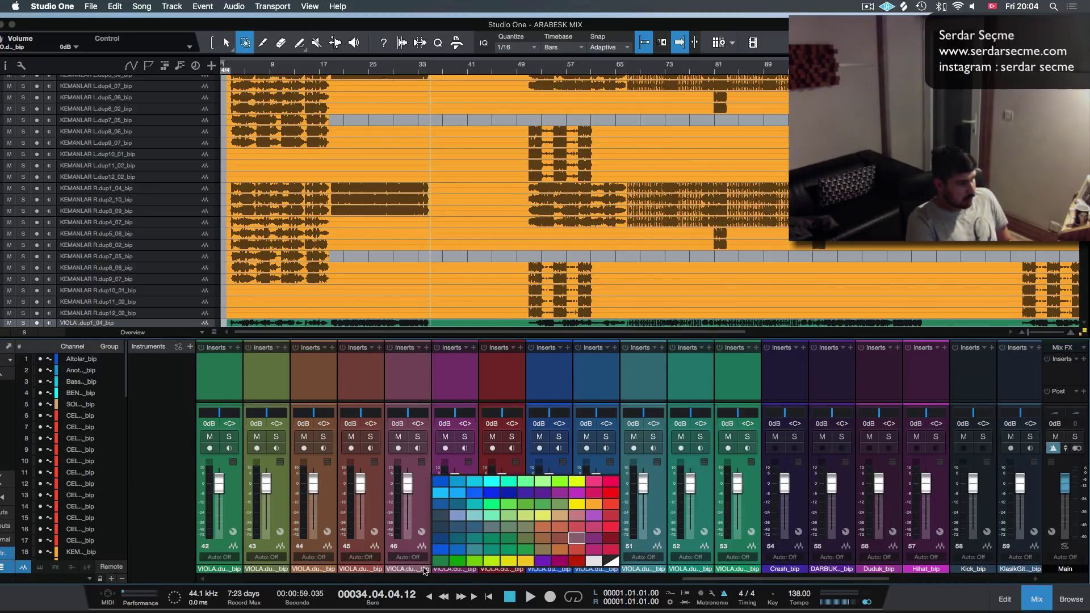
{"action": "left_click", "coordinate": [550, 518]}
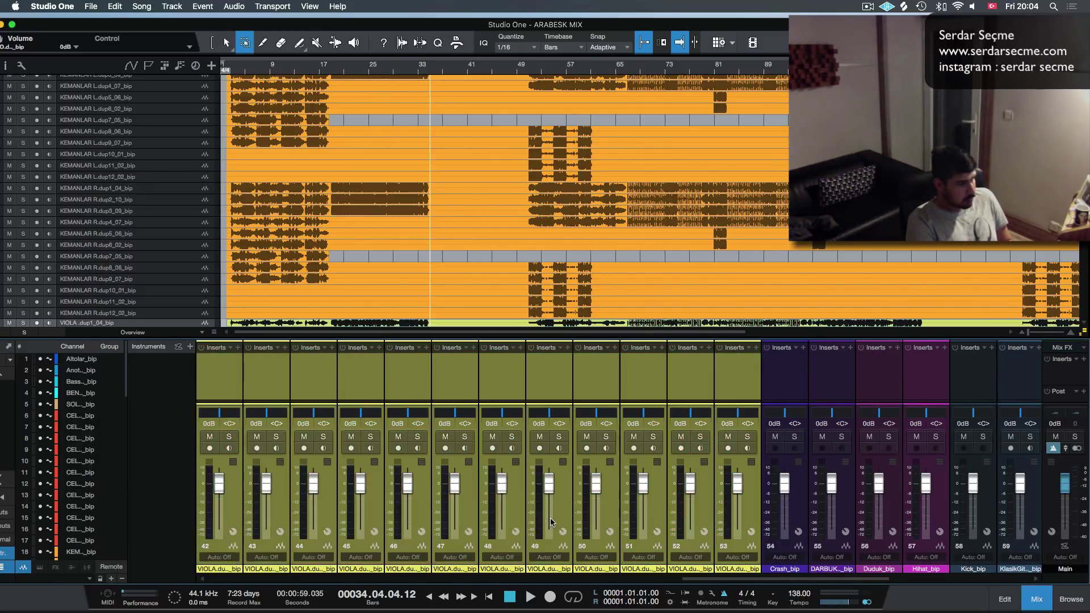
{"action": "key", "text": "F3"}
Step: Reduce the height of all tracks so more of the arrangement fits on screen while the track names stay readable
{"action": "scroll", "coordinate": [501, 488], "scroll_direction": "up", "scroll_amount": 5}
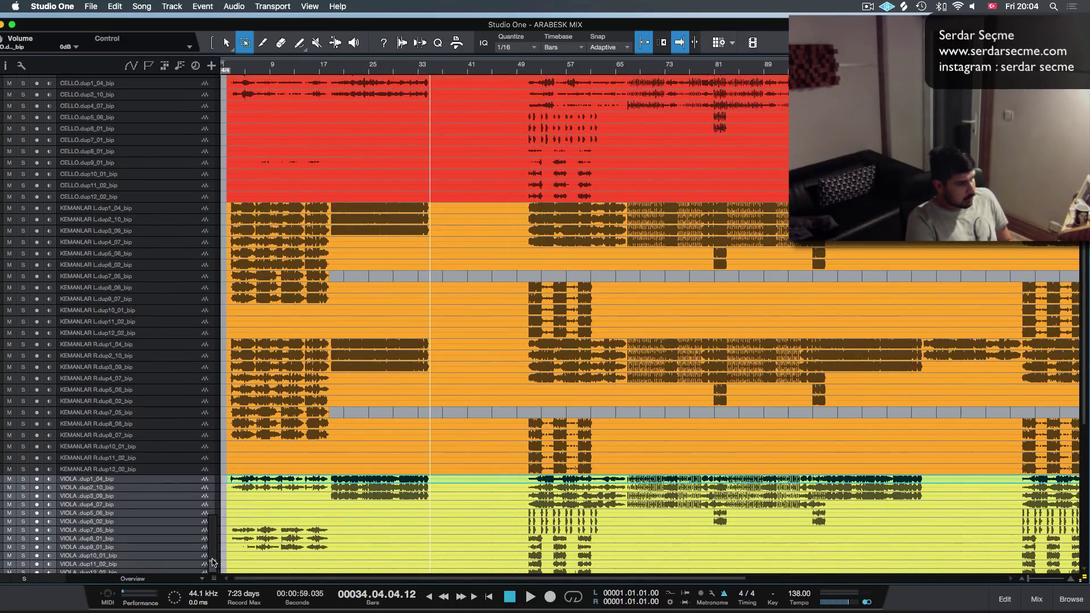
{"action": "left_click_drag", "start_coordinate": [214, 561], "coordinate": [210, 568]}
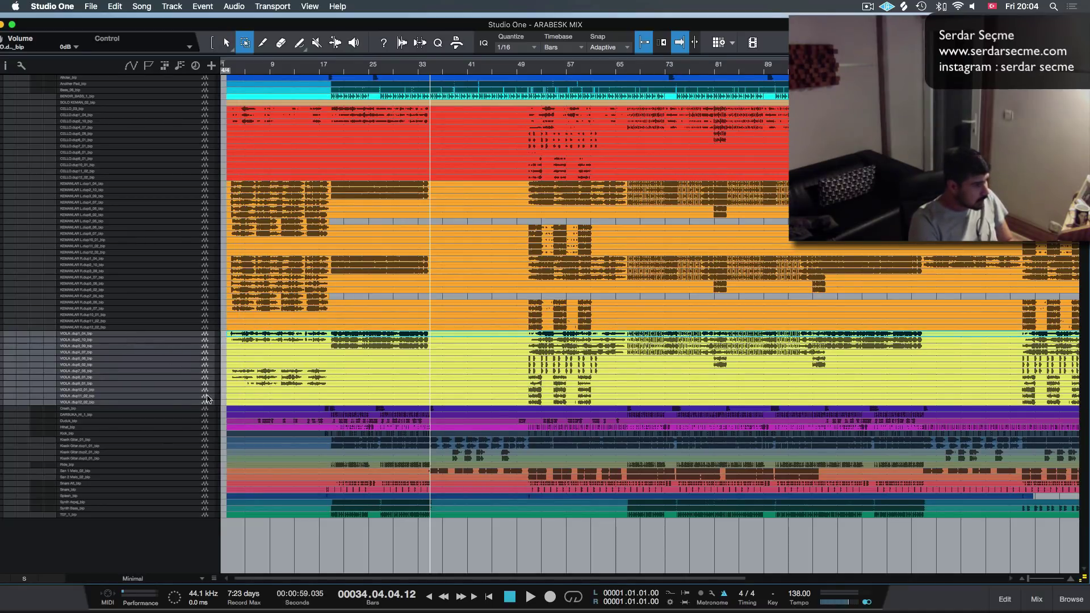
{"action": "left_click", "coordinate": [213, 567]}
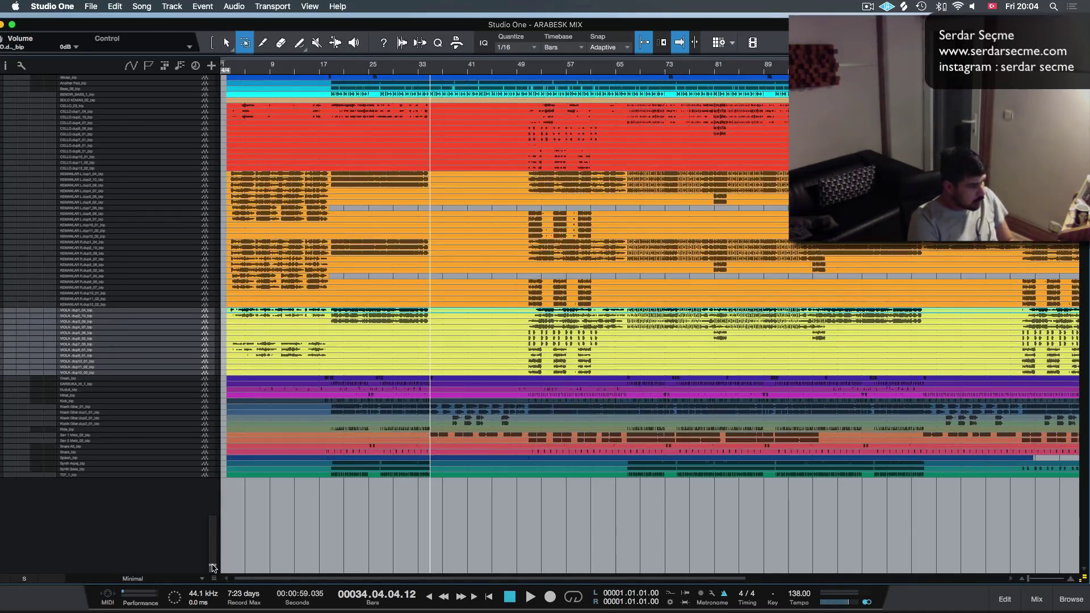
{"action": "left_click", "coordinate": [213, 567]}
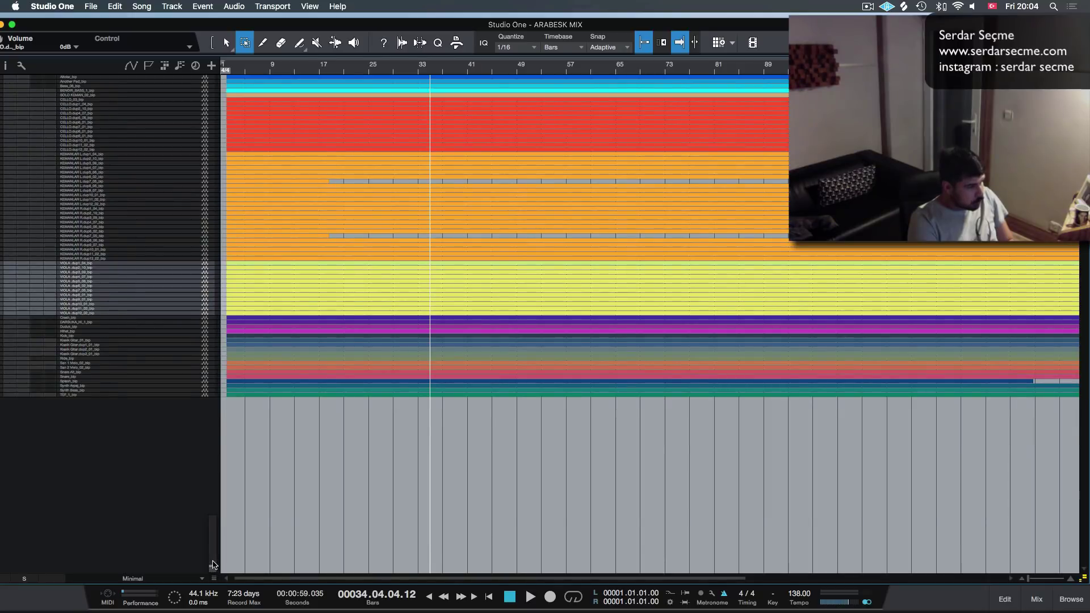
{"action": "left_click_drag", "start_coordinate": [213, 564], "coordinate": [212, 559]}
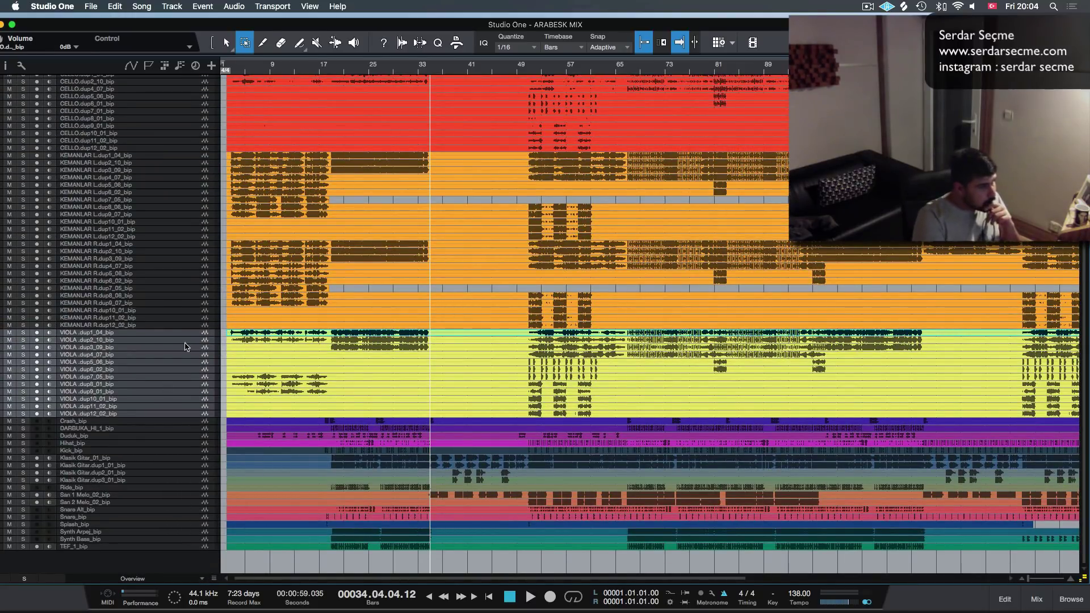
{"action": "left_click", "coordinate": [155, 326]}
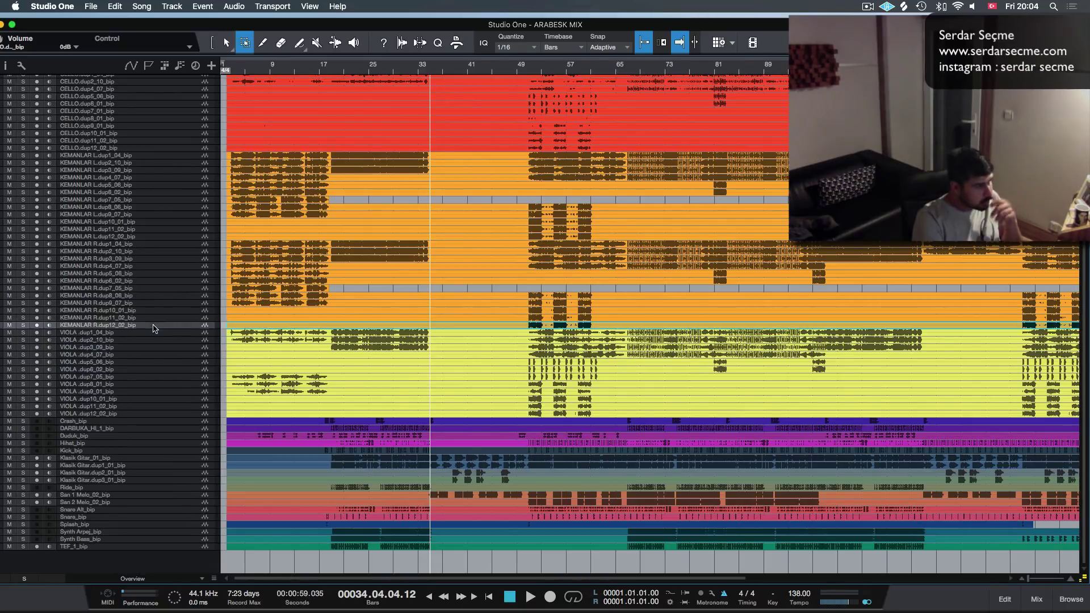
{"action": "left_click", "coordinate": [151, 333]}
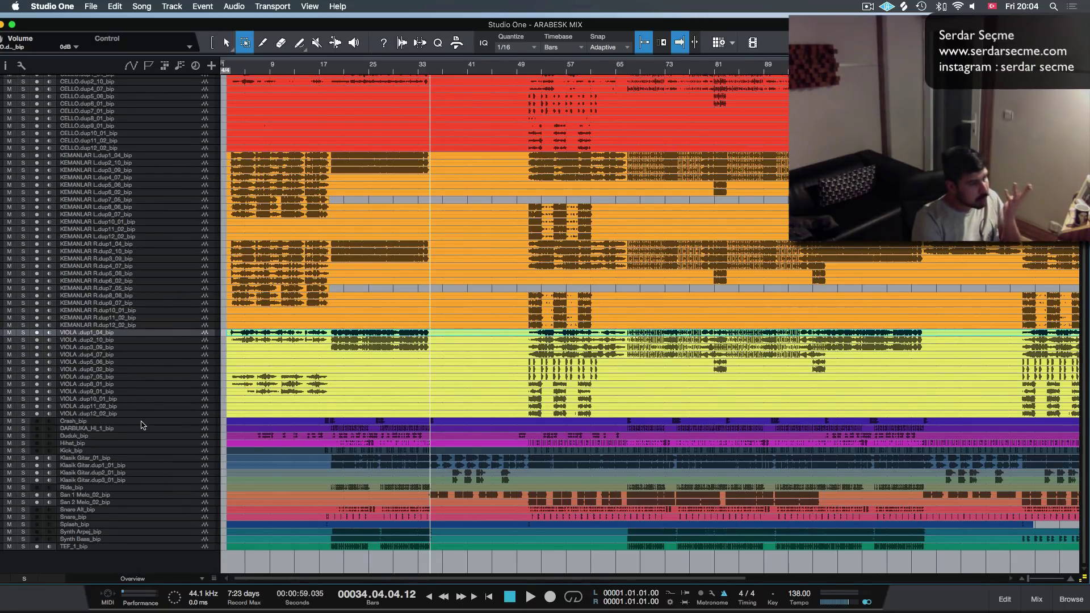
Step: Gather the Crash, Hihat, Kick, Ride, Snare Alt, Snare and Splash tracks directly below the Altolar track at the start of the track list
{"action": "scroll", "coordinate": [147, 410], "scroll_direction": "up", "scroll_amount": 3}
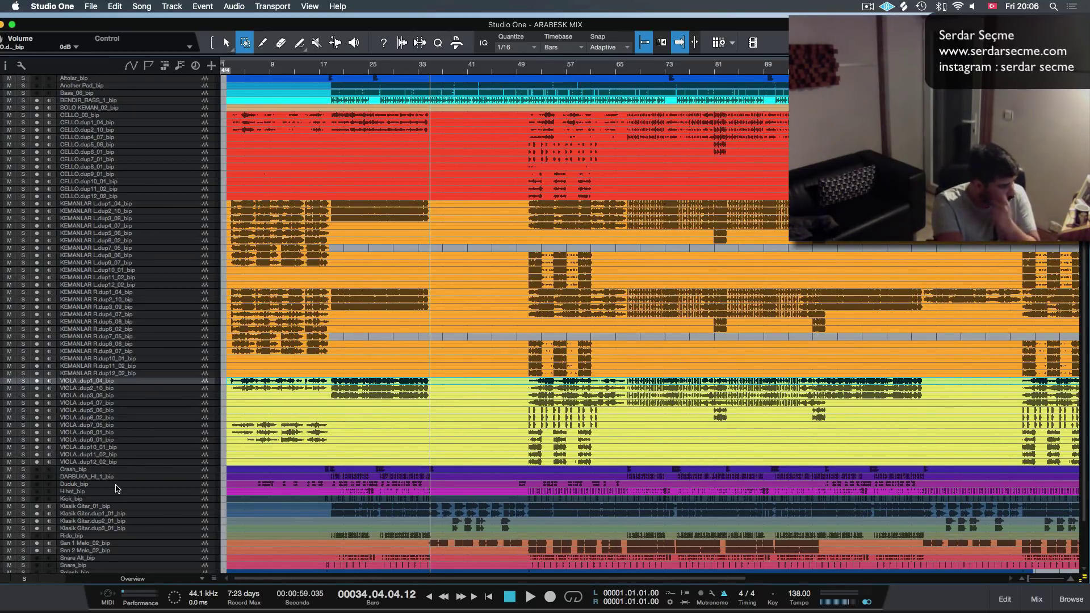
{"action": "left_click", "coordinate": [87, 500]}
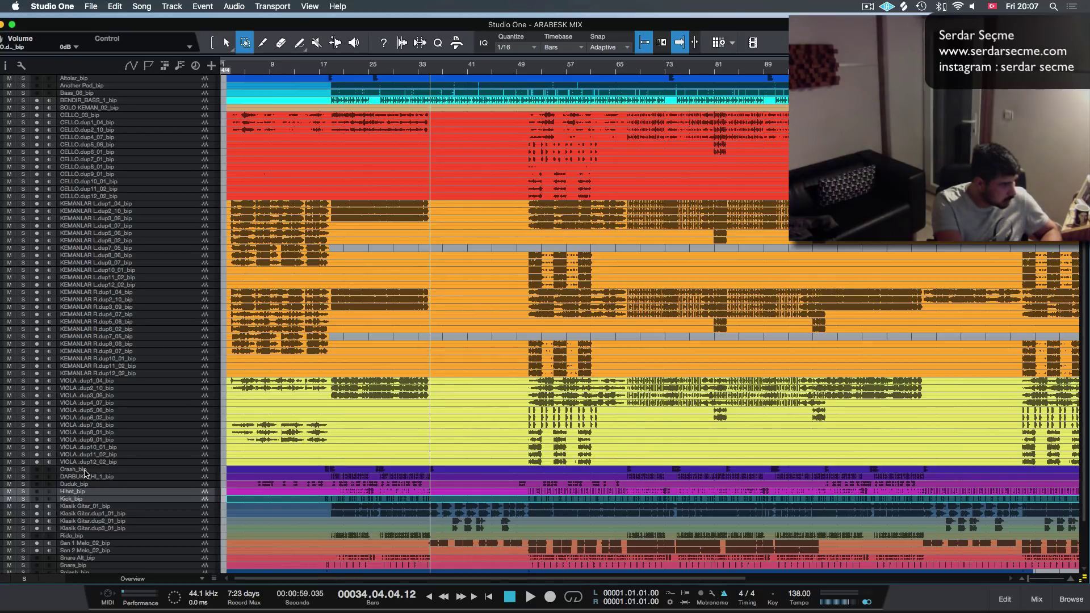
{"action": "left_click", "coordinate": [85, 471], "text": "super"}
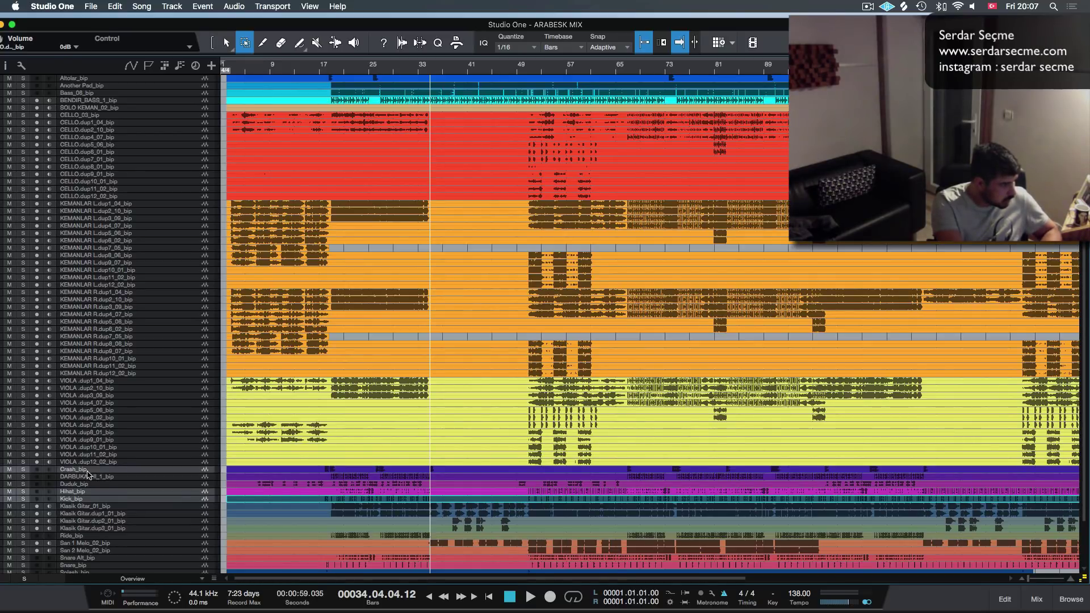
{"action": "scroll", "coordinate": [95, 554], "scroll_direction": "down", "scroll_amount": 3}
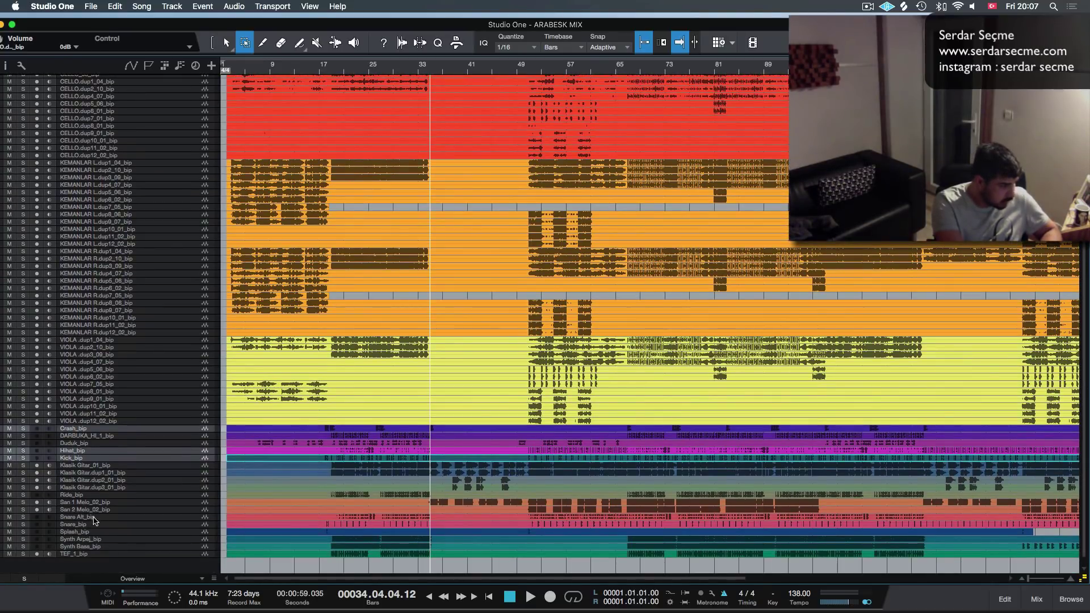
{"action": "left_click", "coordinate": [94, 517], "text": "super"}
{"action": "left_click", "coordinate": [94, 525], "text": "super"}
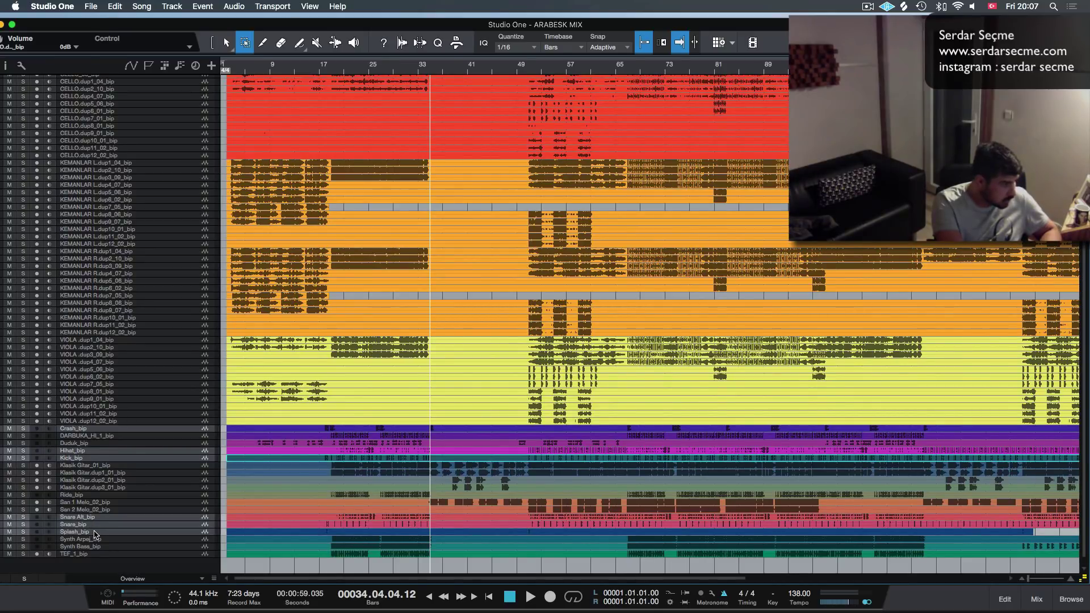
{"action": "left_click", "coordinate": [96, 532], "text": "super"}
{"action": "scroll", "coordinate": [86, 518], "scroll_direction": "up", "scroll_amount": 1}
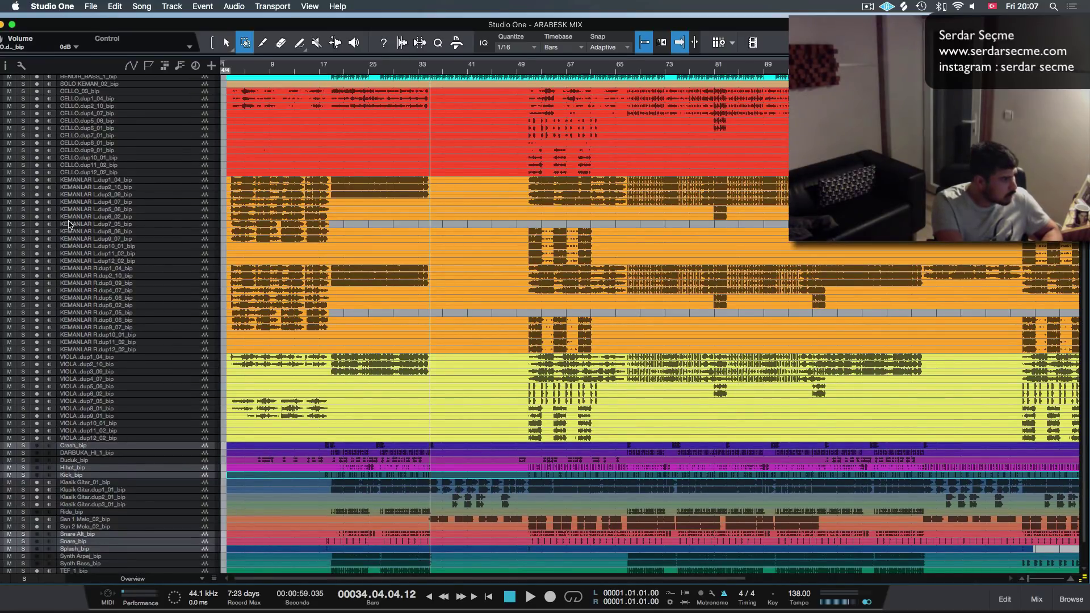
{"action": "scroll", "coordinate": [54, 159], "scroll_direction": "up", "scroll_amount": 2}
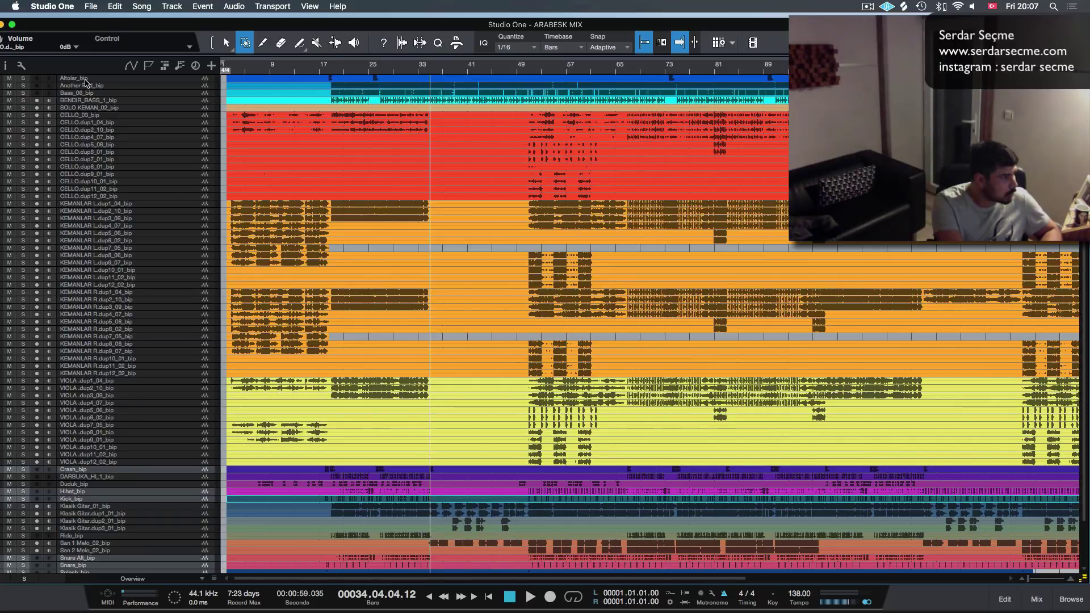
{"action": "left_click", "coordinate": [85, 79], "text": "super"}
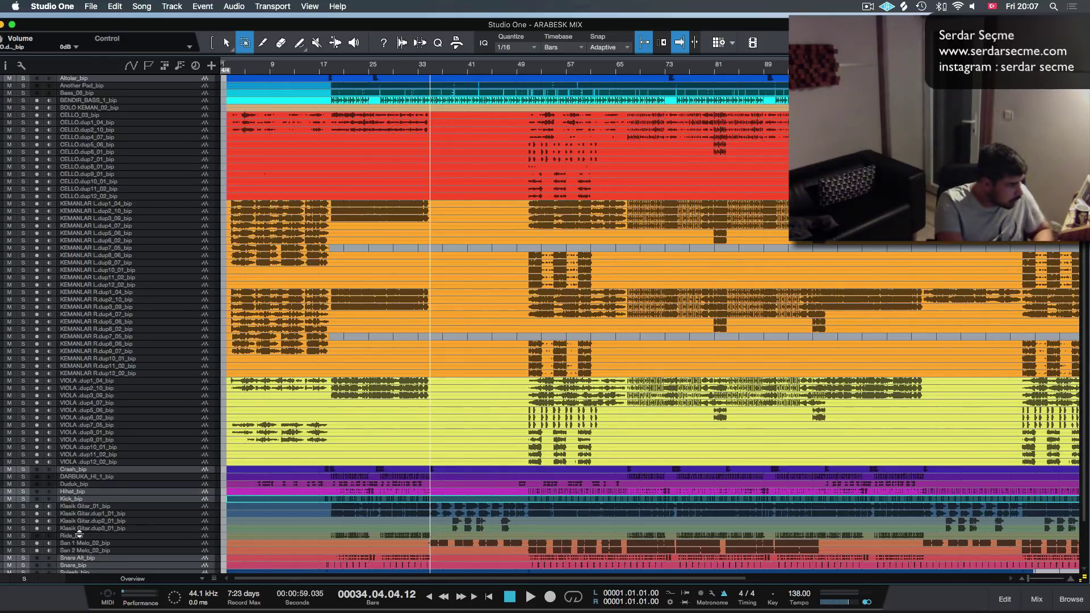
{"action": "left_click", "coordinate": [78, 535], "text": "super"}
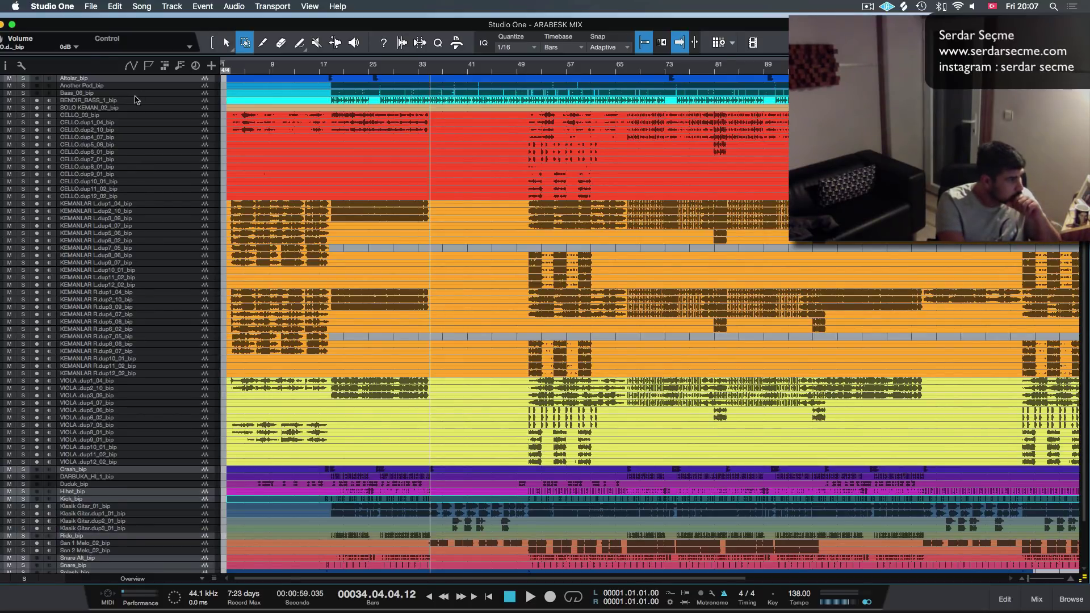
{"action": "left_click_drag", "start_coordinate": [121, 470], "coordinate": [116, 97]}
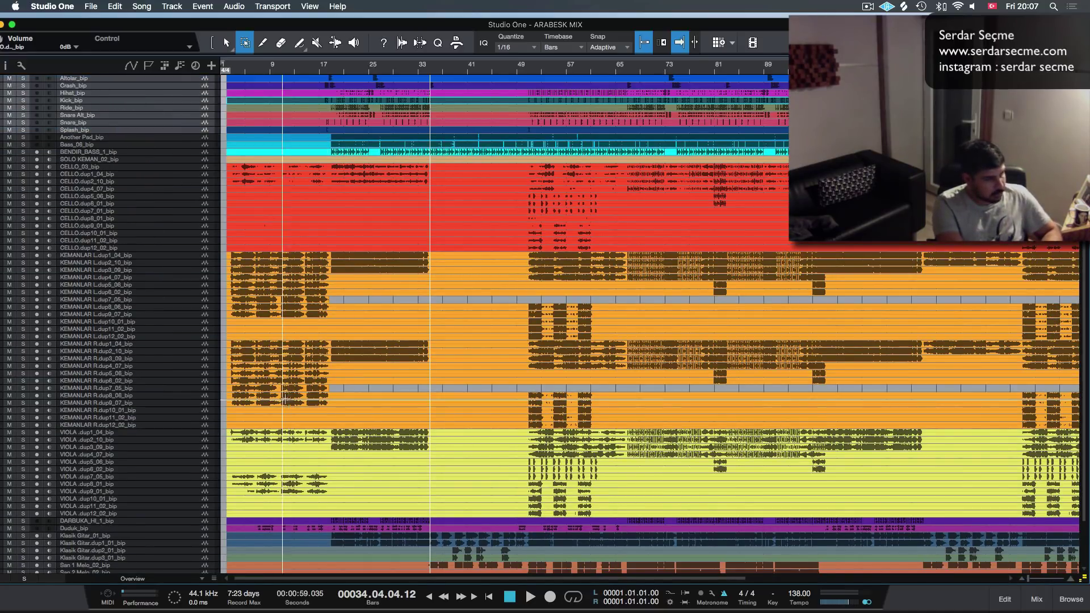
Step: Give the eight selected drum channels, Altolar through Splash, one shared blue colour in the mixer
{"action": "key", "text": "F3"}
{"action": "scroll", "coordinate": [364, 532], "scroll_direction": "right", "scroll_amount": 5}
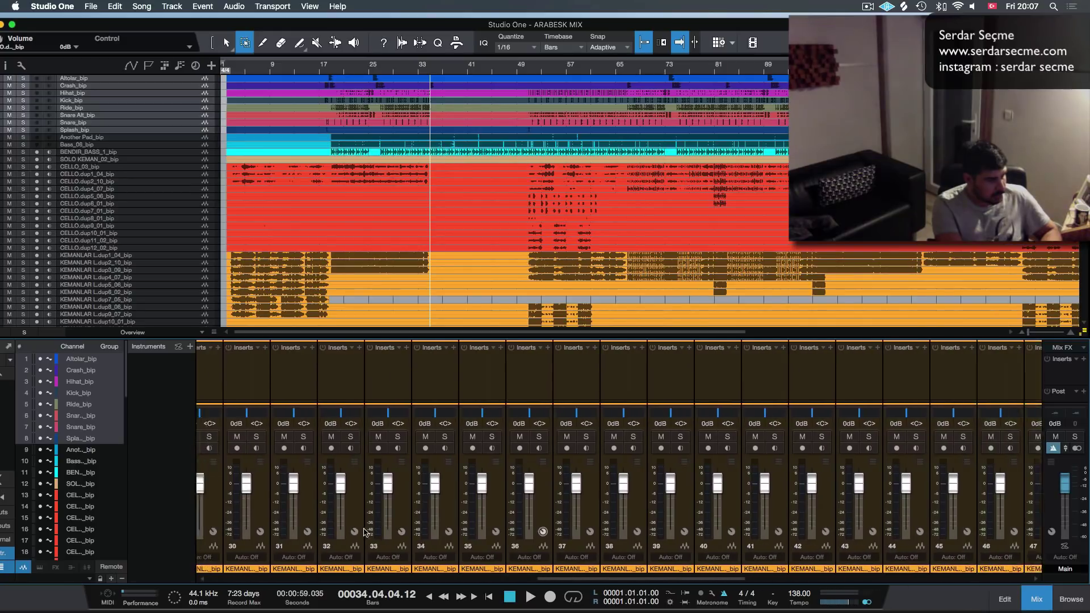
{"action": "scroll", "coordinate": [364, 532], "scroll_direction": "left", "scroll_amount": 8}
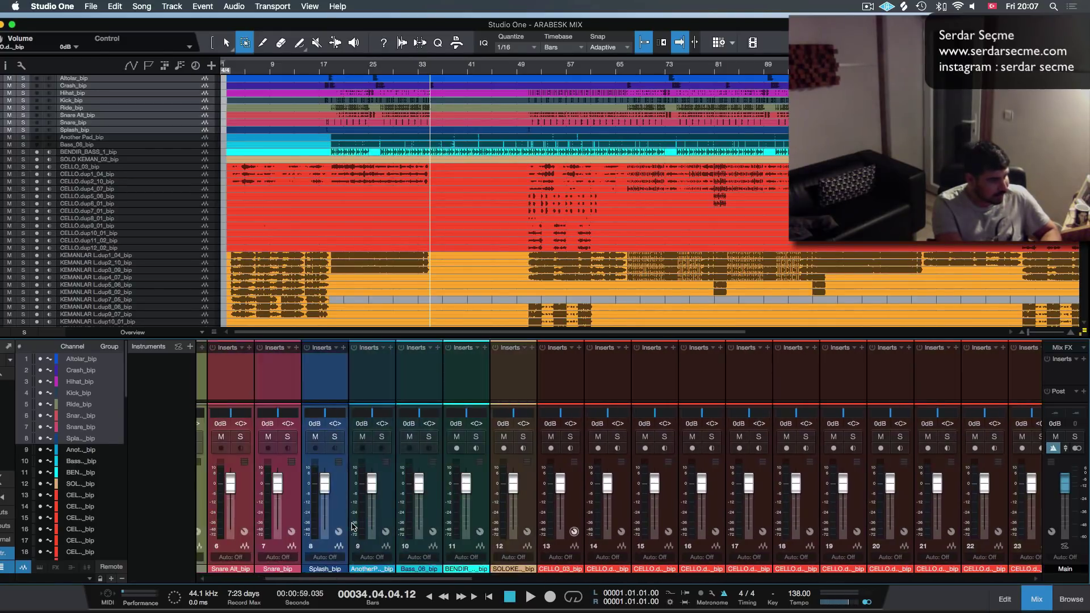
{"action": "scroll", "coordinate": [353, 527], "scroll_direction": "left", "scroll_amount": 3}
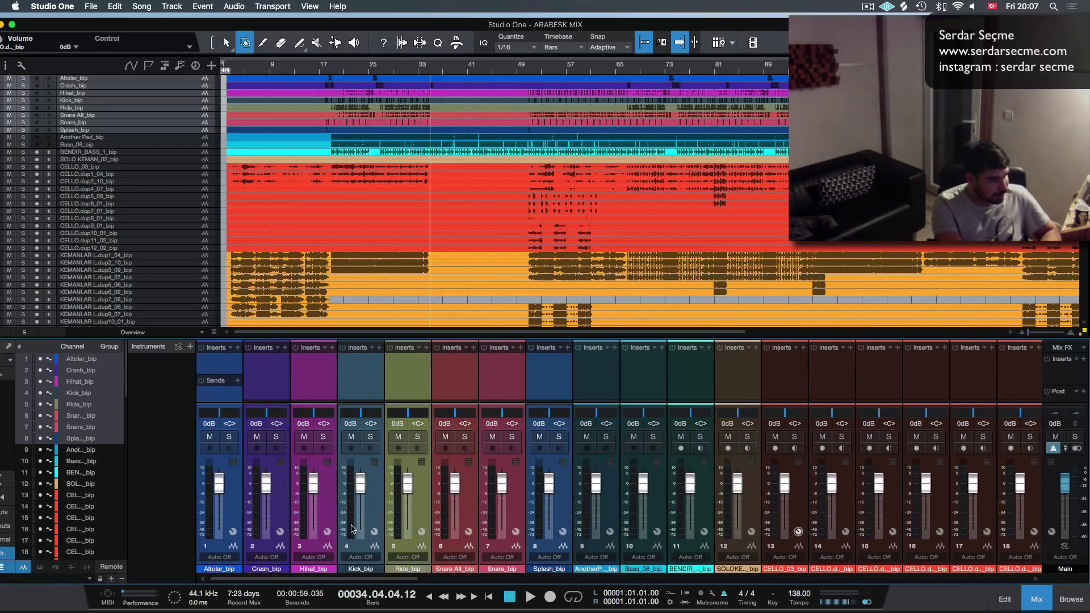
{"action": "left_click", "coordinate": [239, 569]}
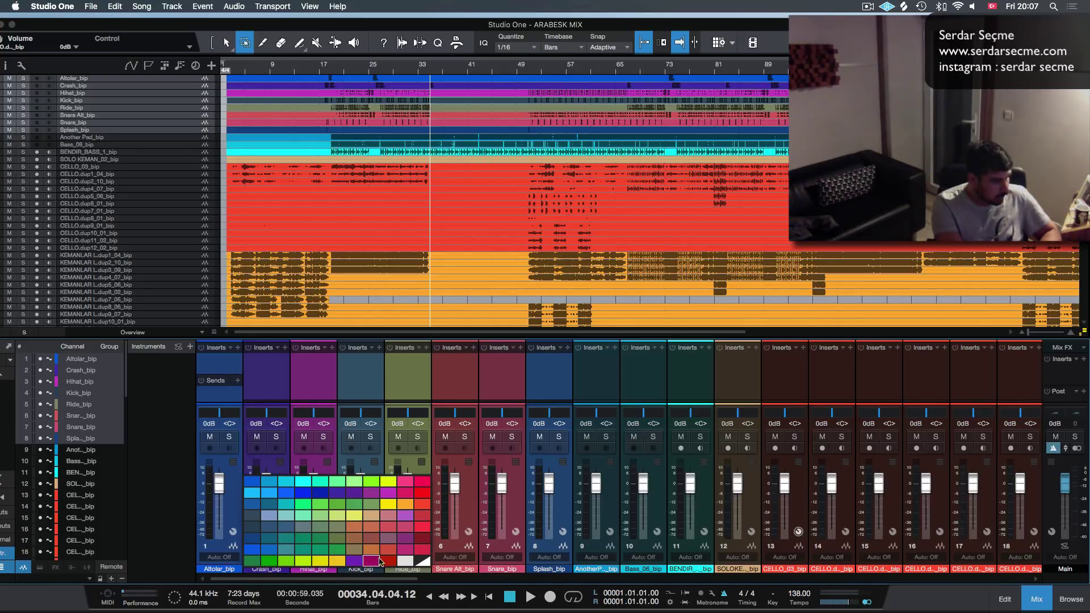
{"action": "left_click", "coordinate": [256, 487]}
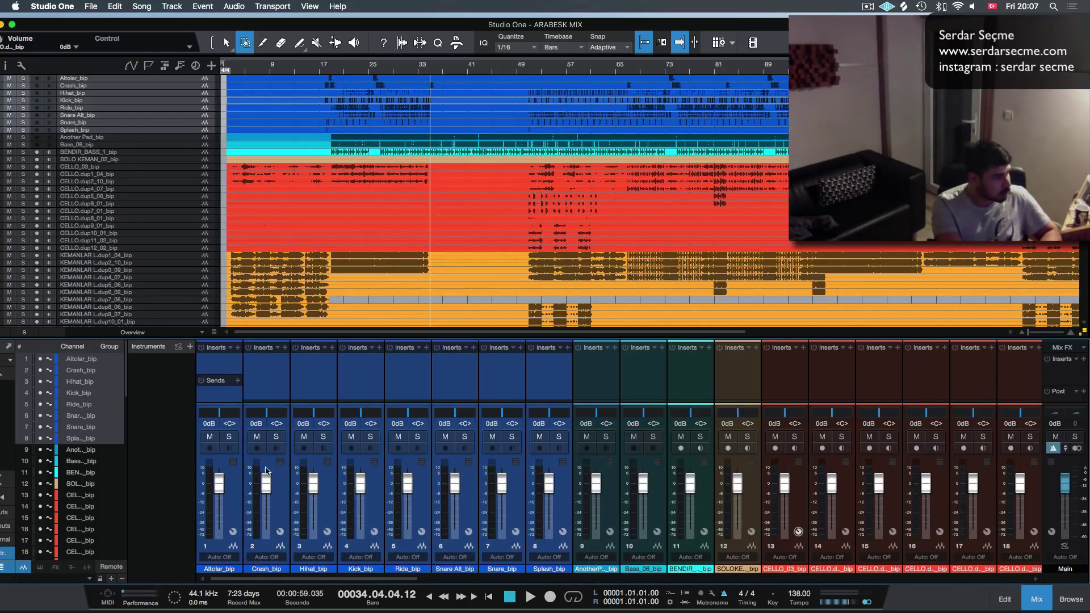
{"action": "key", "text": "F3"}
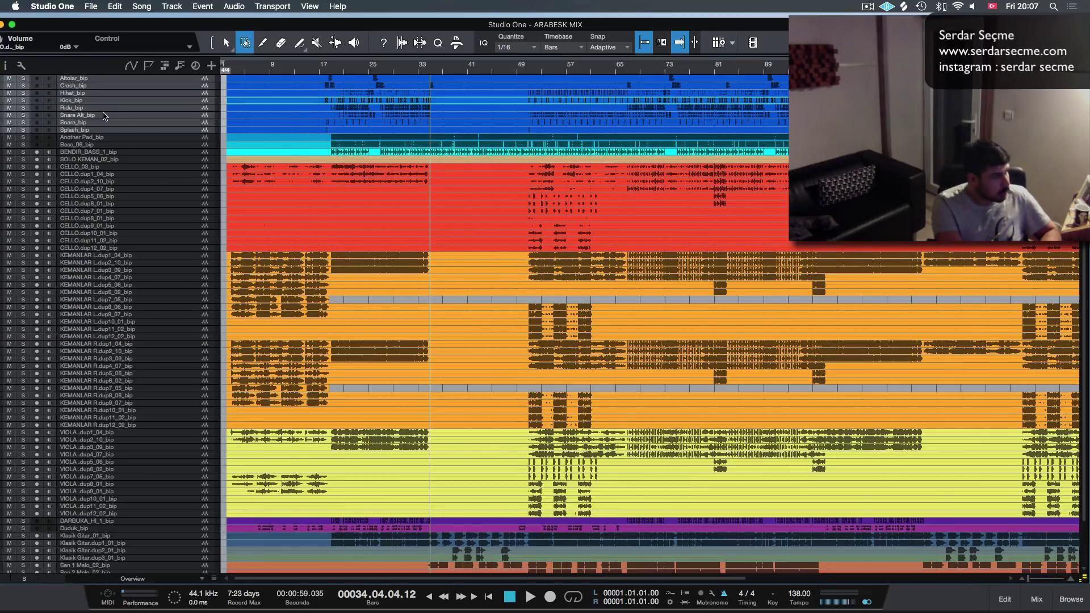
Step: Reorder the drum tracks so Kick comes first, followed by Hihat, Snare Alt and Snare, ahead of Altolar
{"action": "left_click", "coordinate": [96, 101]}
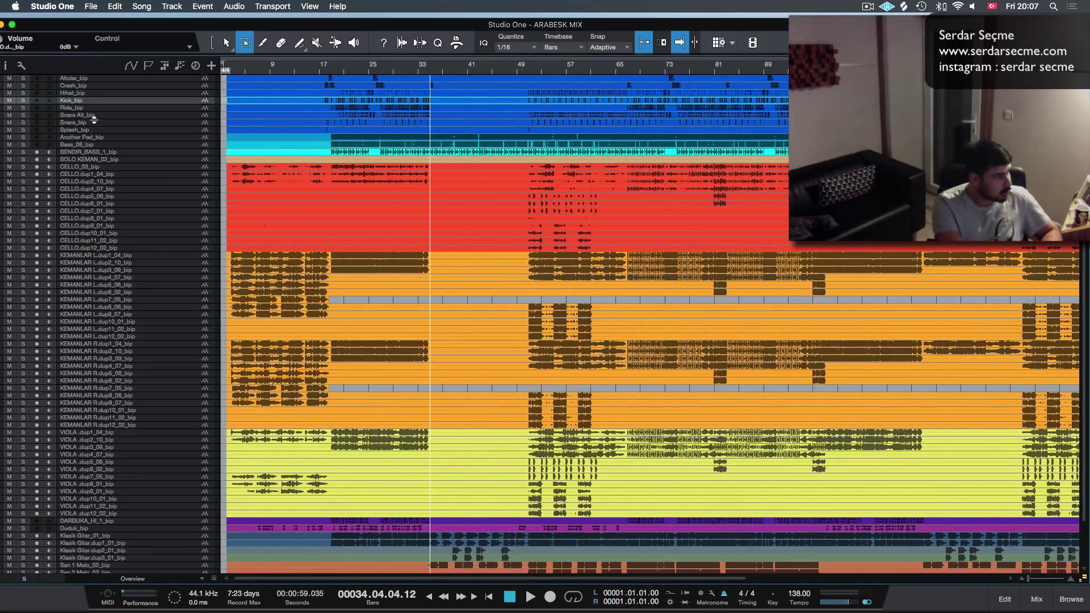
{"action": "left_click", "coordinate": [93, 122], "text": "super"}
{"action": "left_click", "coordinate": [95, 116], "text": "super"}
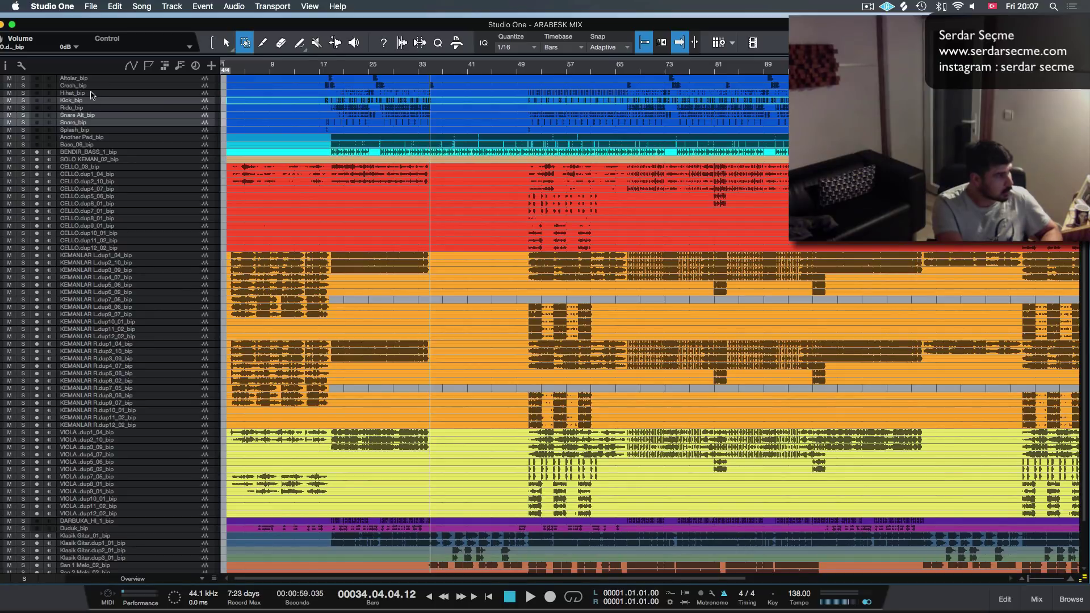
{"action": "left_click", "coordinate": [91, 95], "text": "super"}
{"action": "left_click_drag", "start_coordinate": [90, 94], "coordinate": [91, 77]}
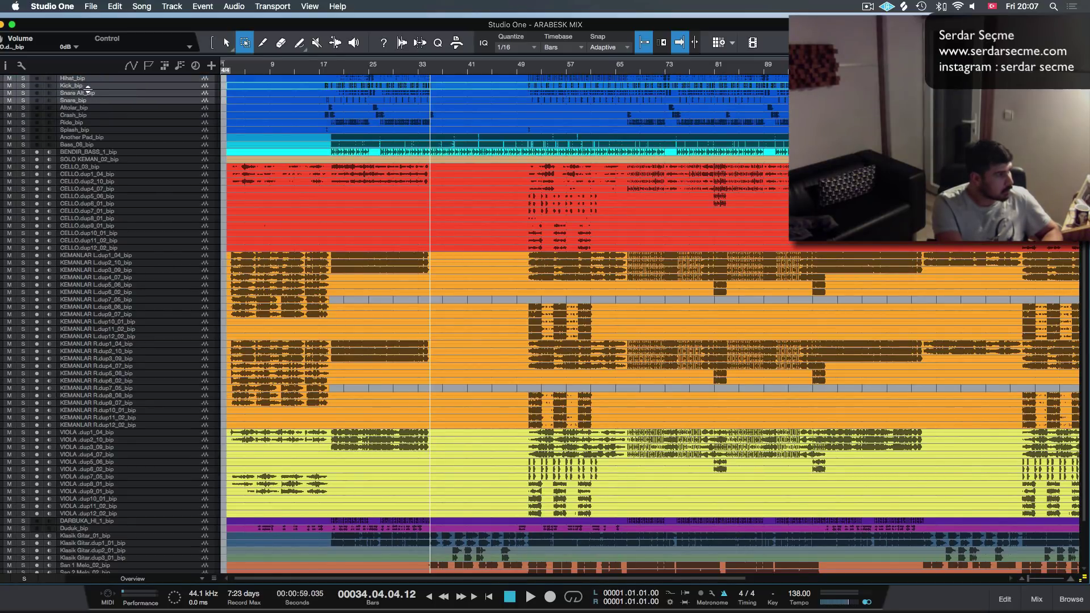
{"action": "left_click", "coordinate": [88, 86]}
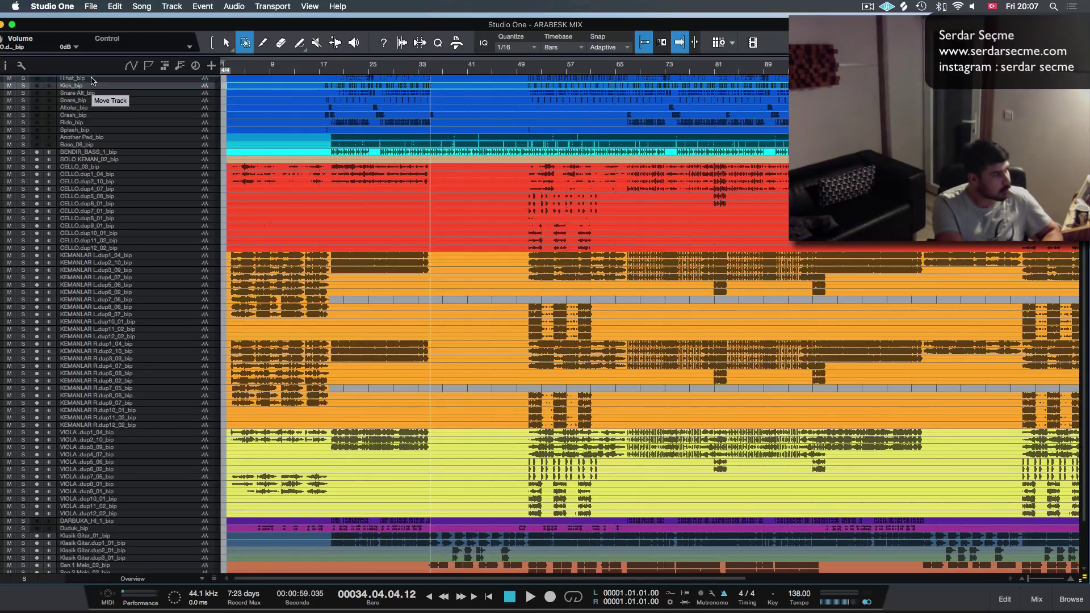
{"action": "left_click_drag", "start_coordinate": [93, 80], "coordinate": [92, 89]}
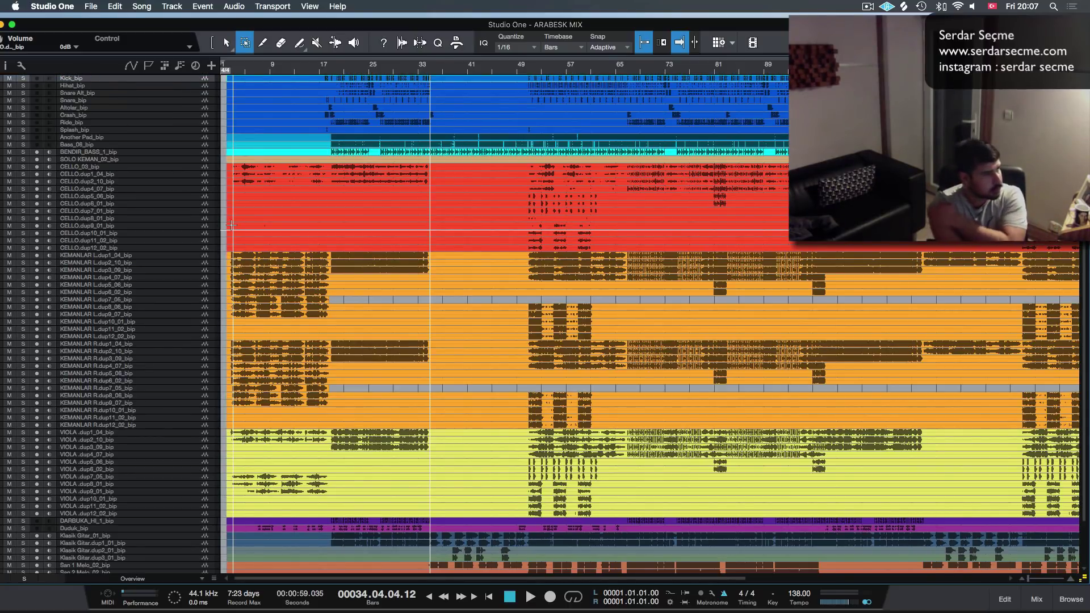
Step: Group the Synth Arpej and Synth Bass tracks with Another Pad and Bass_06, placing them directly above BENDIR_BASS_1
{"action": "left_click", "coordinate": [93, 138]}
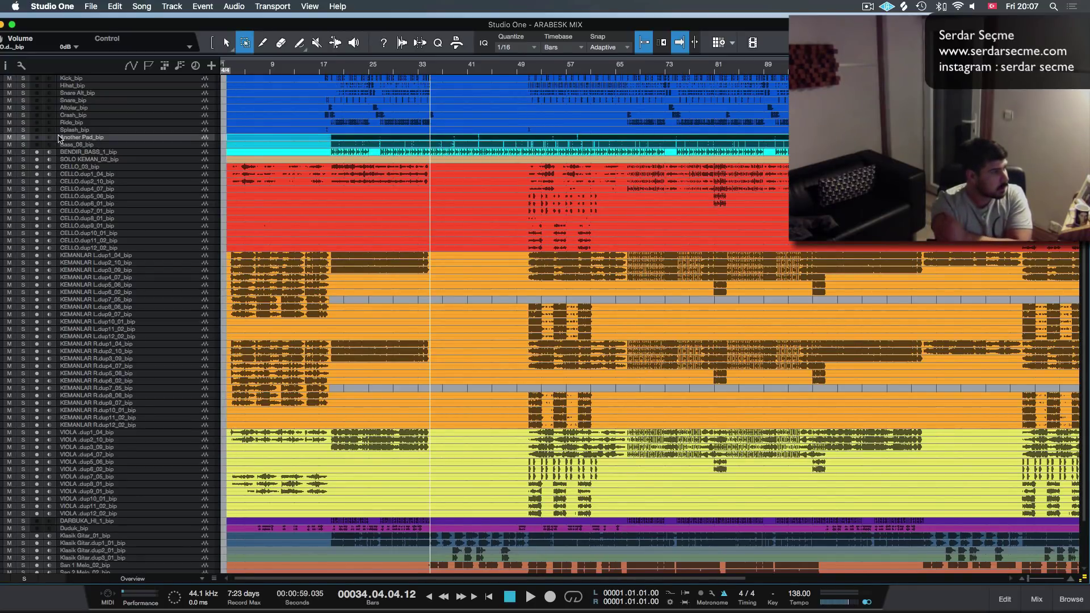
{"action": "left_click", "coordinate": [89, 145], "text": "shift"}
{"action": "scroll", "coordinate": [119, 489], "scroll_direction": "down", "scroll_amount": 3}
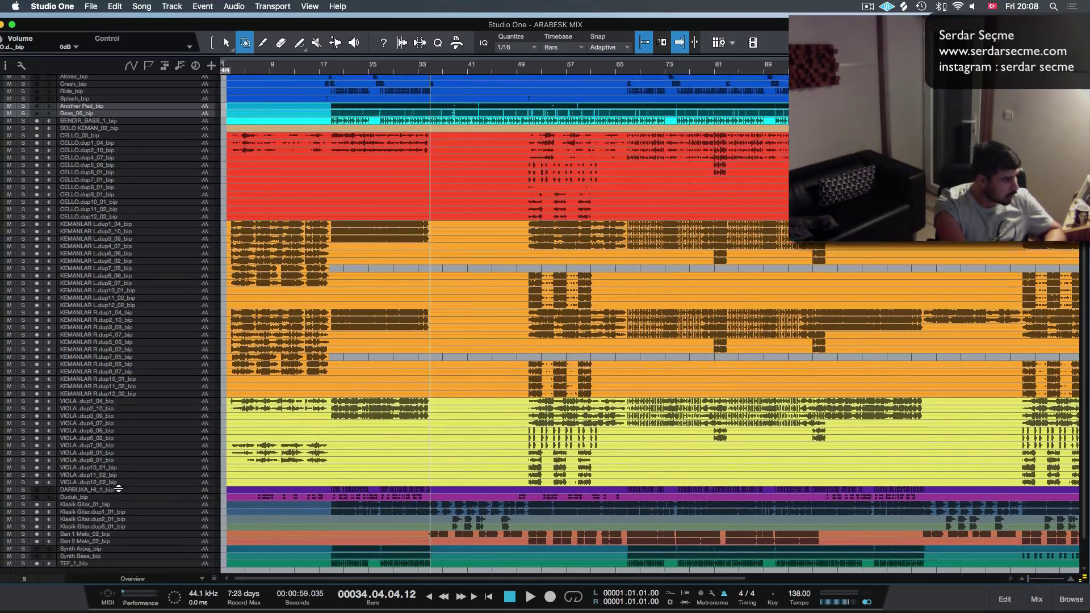
{"action": "left_click", "coordinate": [87, 540], "text": "super"}
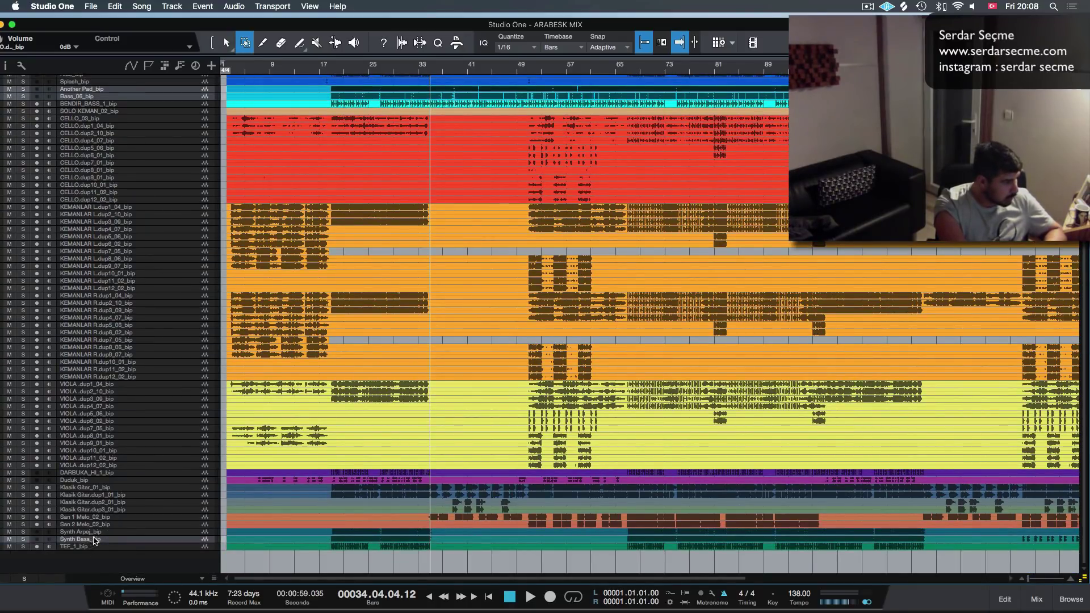
{"action": "left_click", "coordinate": [97, 533], "text": "super"}
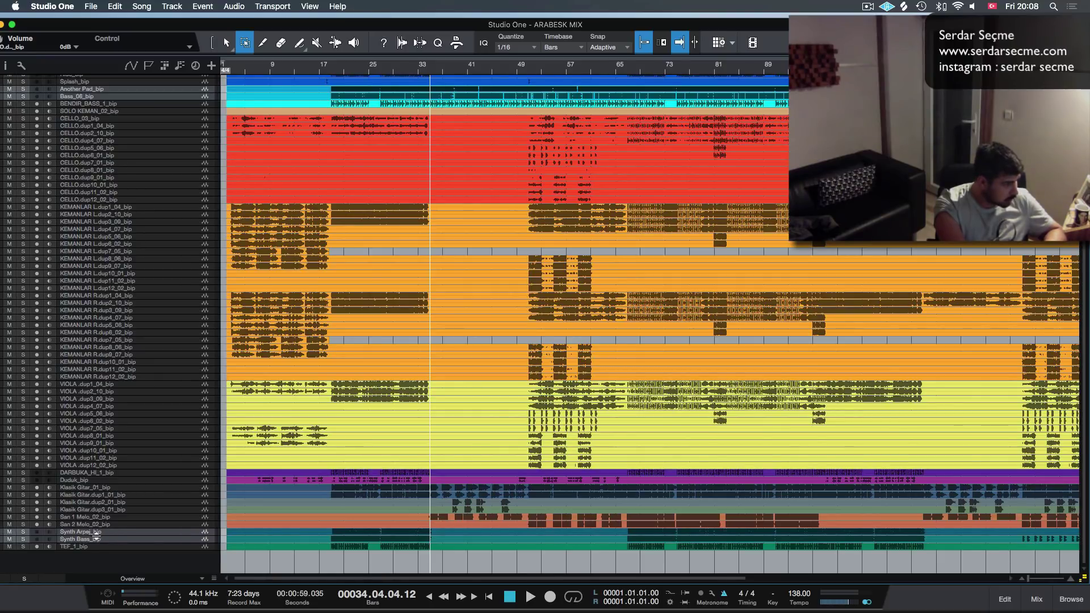
{"action": "scroll", "coordinate": [99, 559], "scroll_direction": "up", "scroll_amount": 1}
{"action": "scroll", "coordinate": [100, 562], "scroll_direction": "up", "scroll_amount": 3}
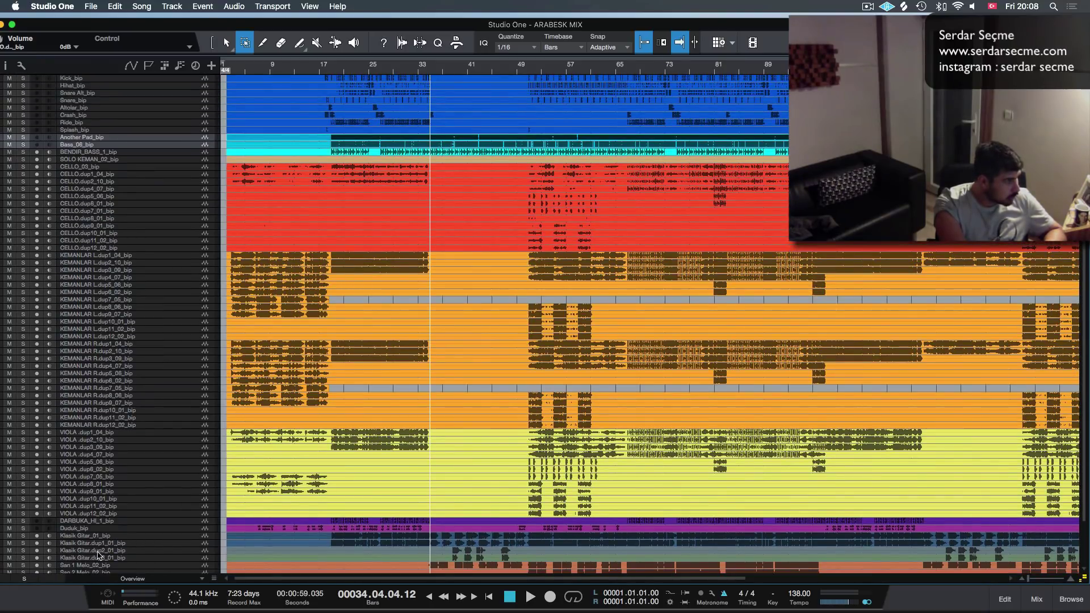
{"action": "left_click_drag", "start_coordinate": [84, 158], "coordinate": [87, 151]}
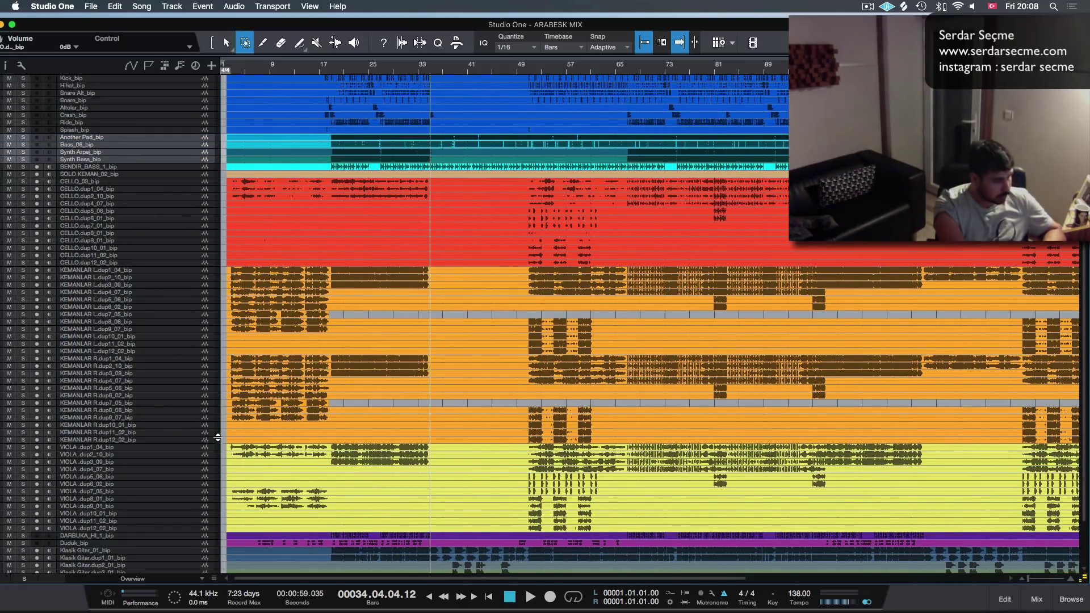
Step: Give the selected Another Pad, Bass_06, Synth Arpej and Synth Bass channels one shared light green colour in the mixer
{"action": "key", "text": "F3"}
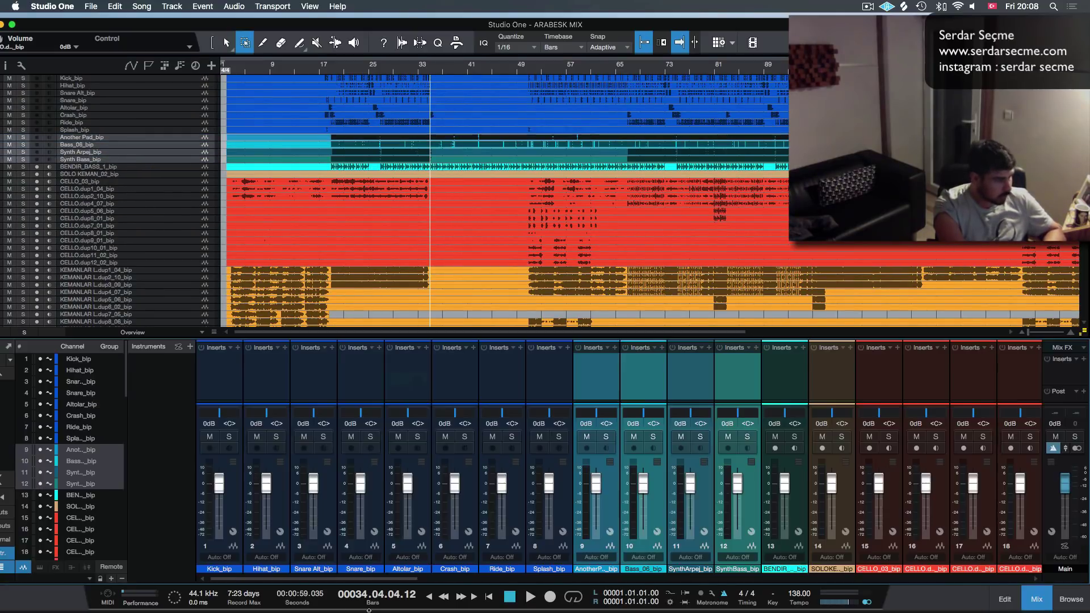
{"action": "left_click", "coordinate": [613, 569]}
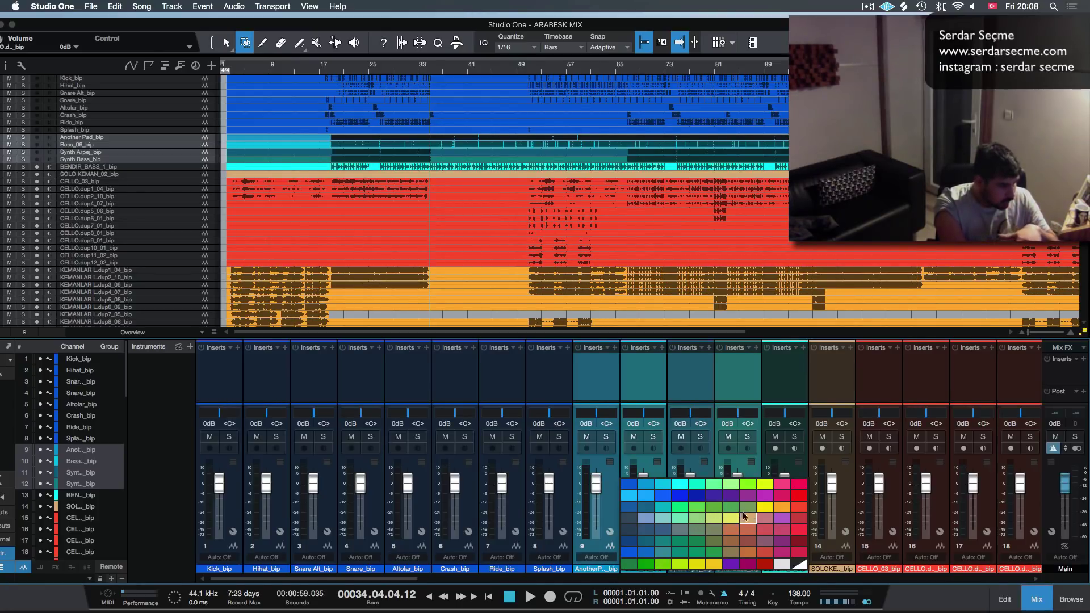
{"action": "left_click", "coordinate": [681, 517]}
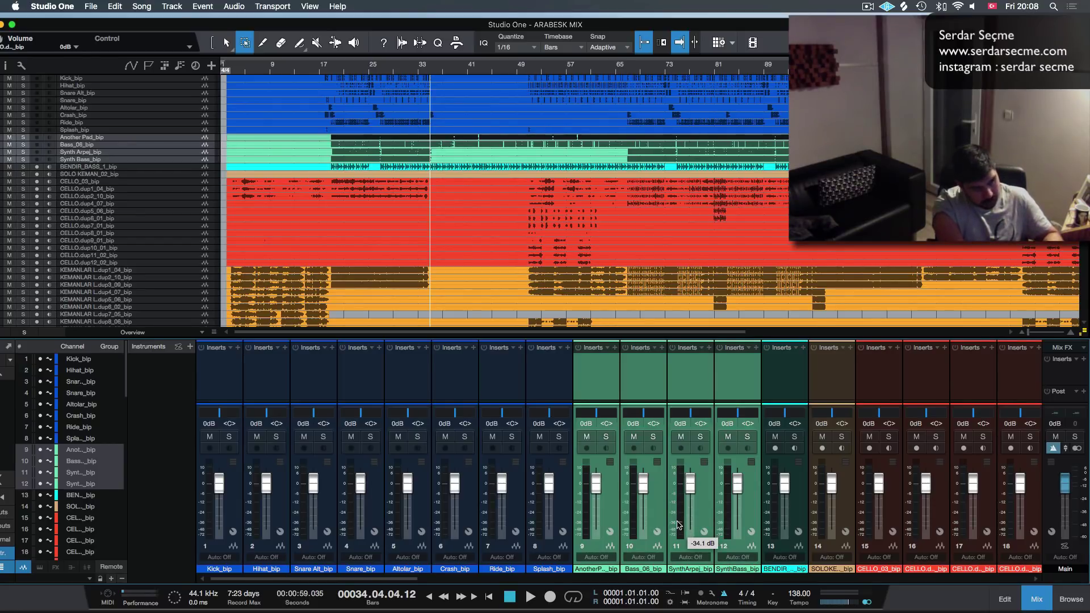
{"action": "key", "text": "F3"}
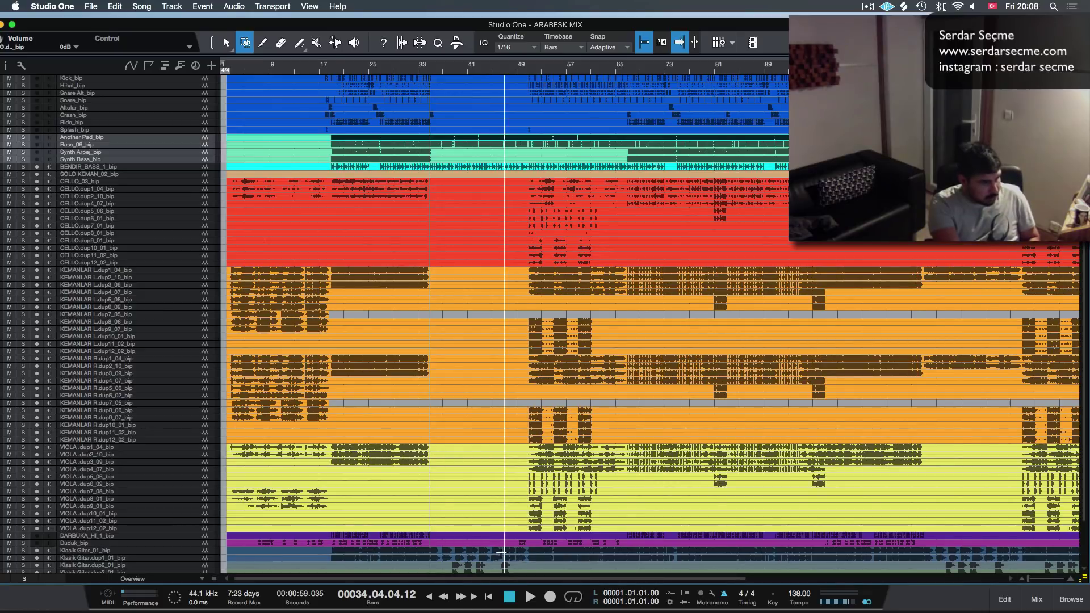
Step: Move the Duduk track to the end of the track list, below TEF_1
{"action": "scroll", "coordinate": [83, 500], "scroll_direction": "down", "scroll_amount": 3}
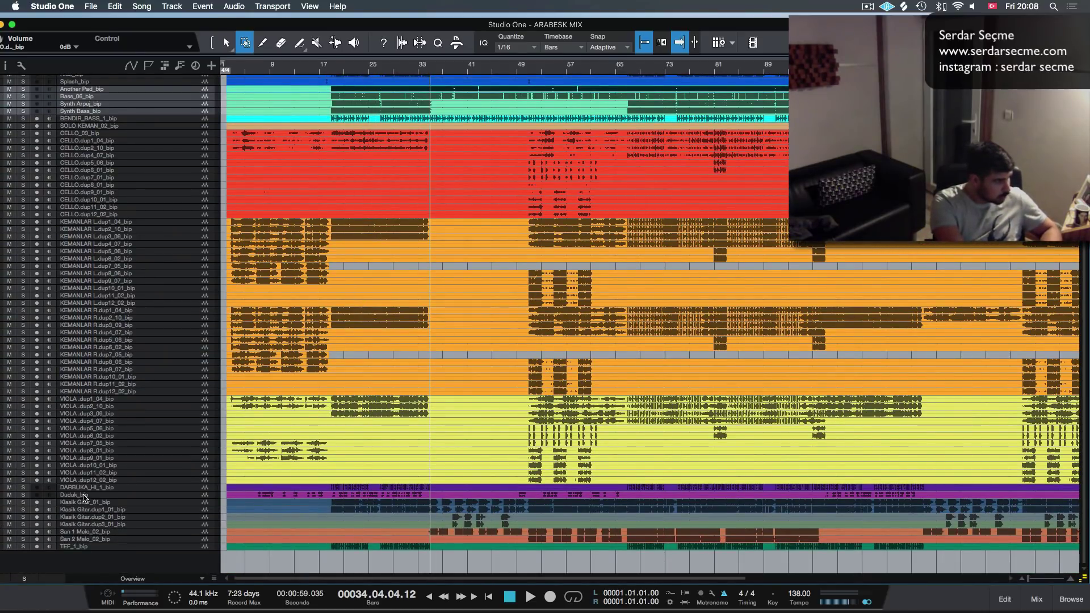
{"action": "left_click", "coordinate": [83, 495]}
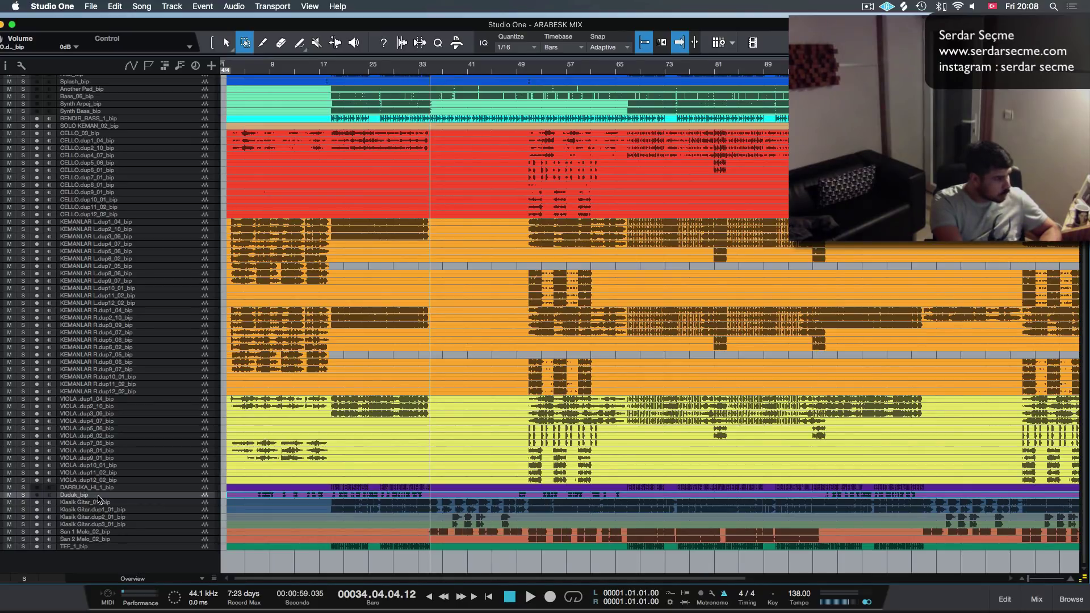
{"action": "scroll", "coordinate": [97, 546], "scroll_direction": "up", "scroll_amount": 1}
{"action": "left_click_drag", "start_coordinate": [97, 547], "coordinate": [129, 570]}
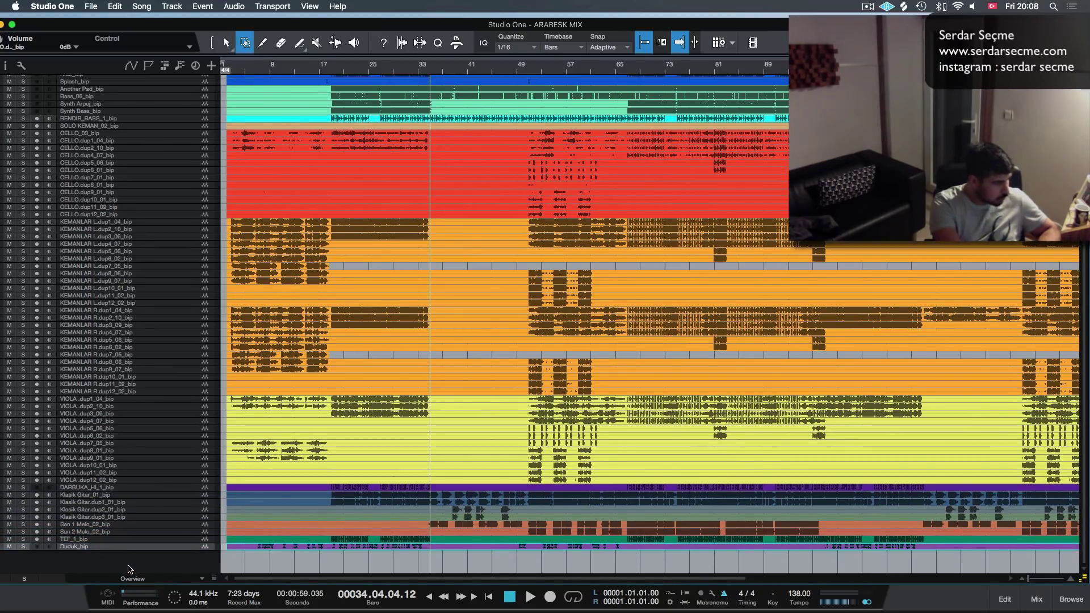
Step: Group BENDIR_BASS_1, DARBUKA_HI_1 and TEF_1 directly below the Synth Bass track and enlarge their track height
{"action": "left_click", "coordinate": [85, 540]}
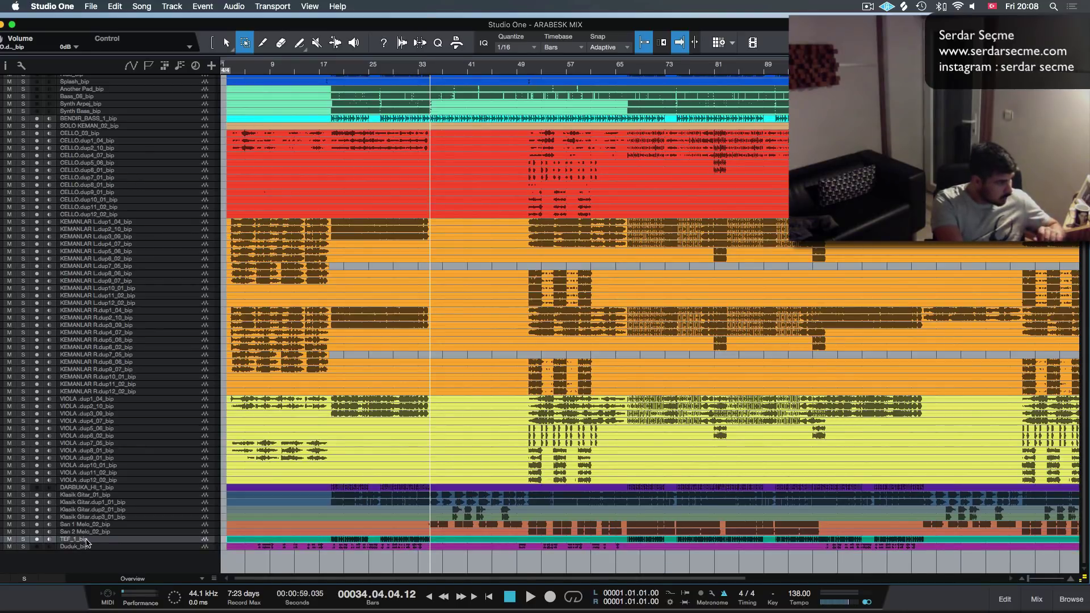
{"action": "left_click", "coordinate": [101, 488], "text": "super"}
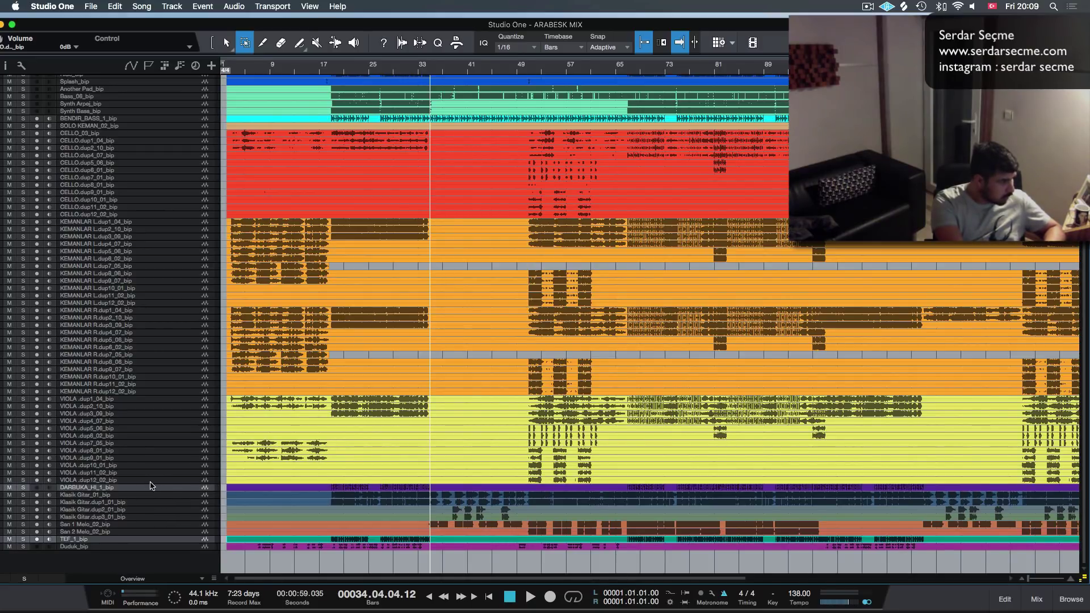
{"action": "scroll", "coordinate": [152, 486], "scroll_direction": "up", "scroll_amount": 3}
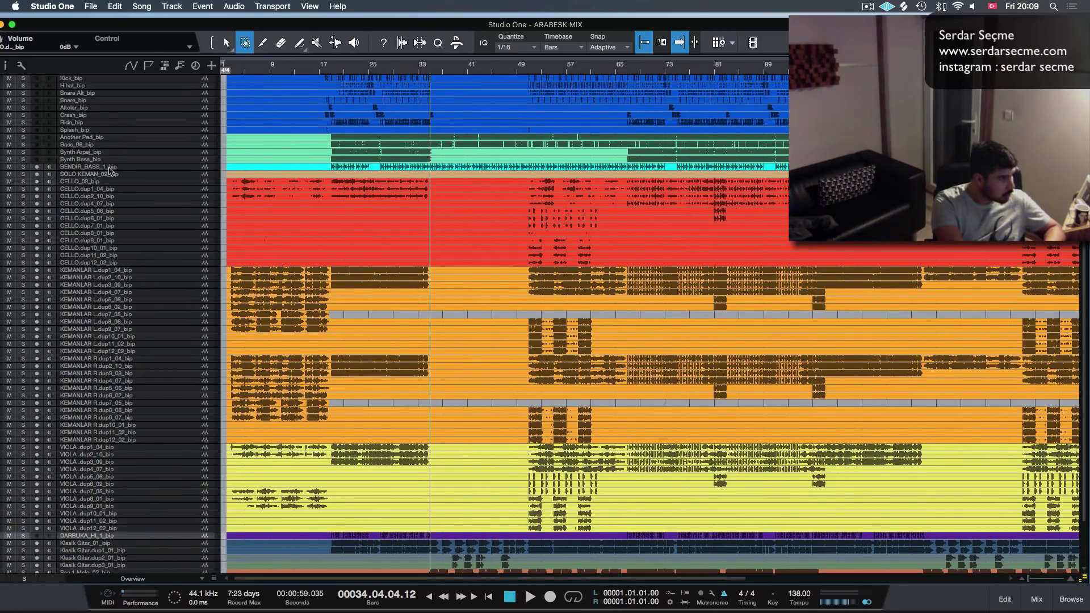
{"action": "left_click", "coordinate": [108, 167], "text": "super"}
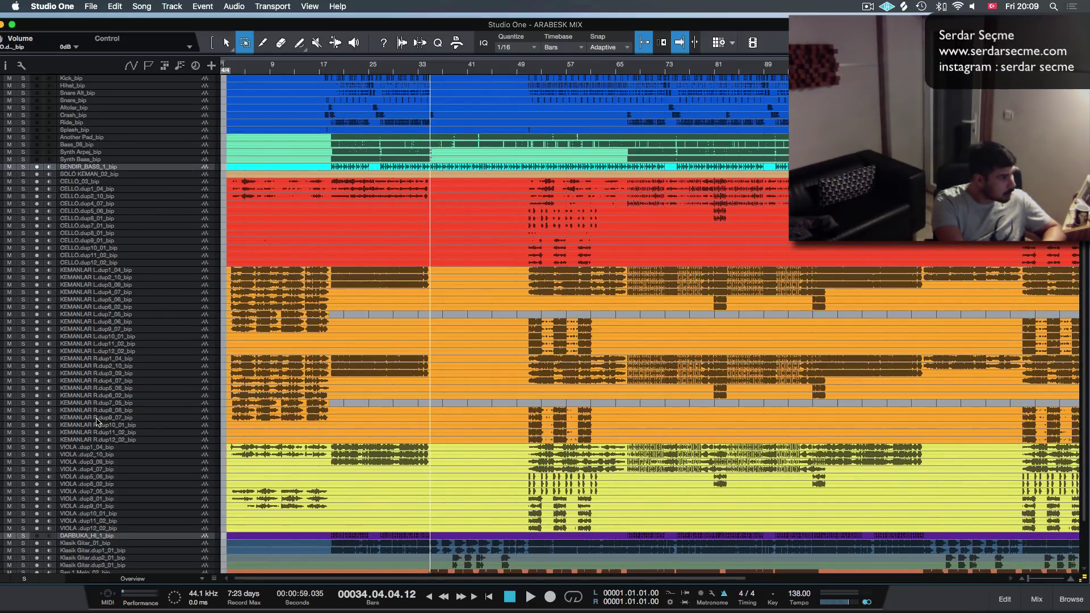
{"action": "scroll", "coordinate": [100, 426], "scroll_direction": "down", "scroll_amount": 3}
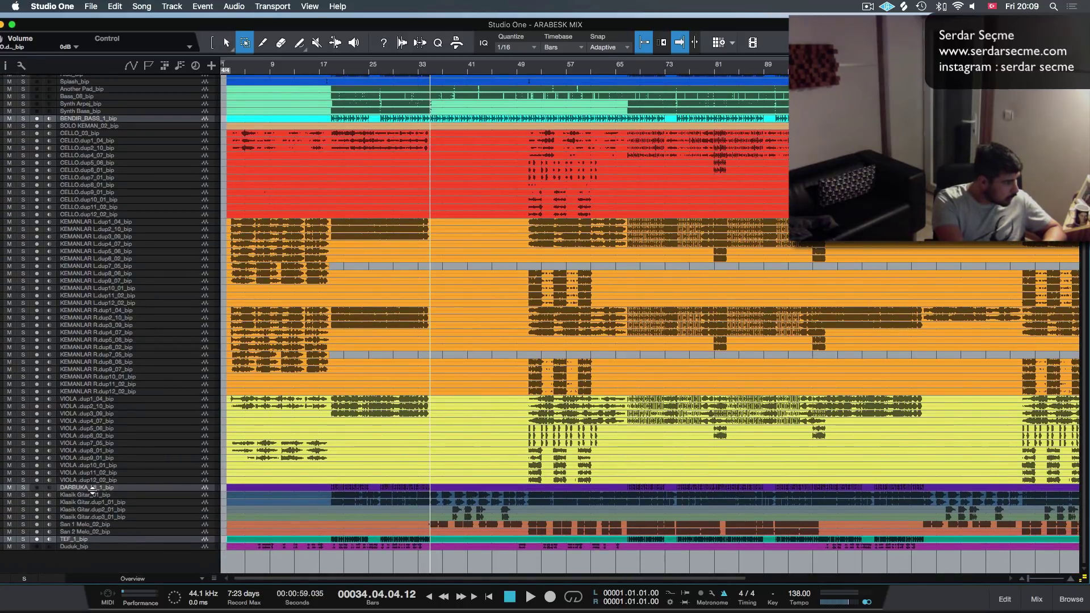
{"action": "left_click_drag", "start_coordinate": [92, 491], "coordinate": [91, 138]}
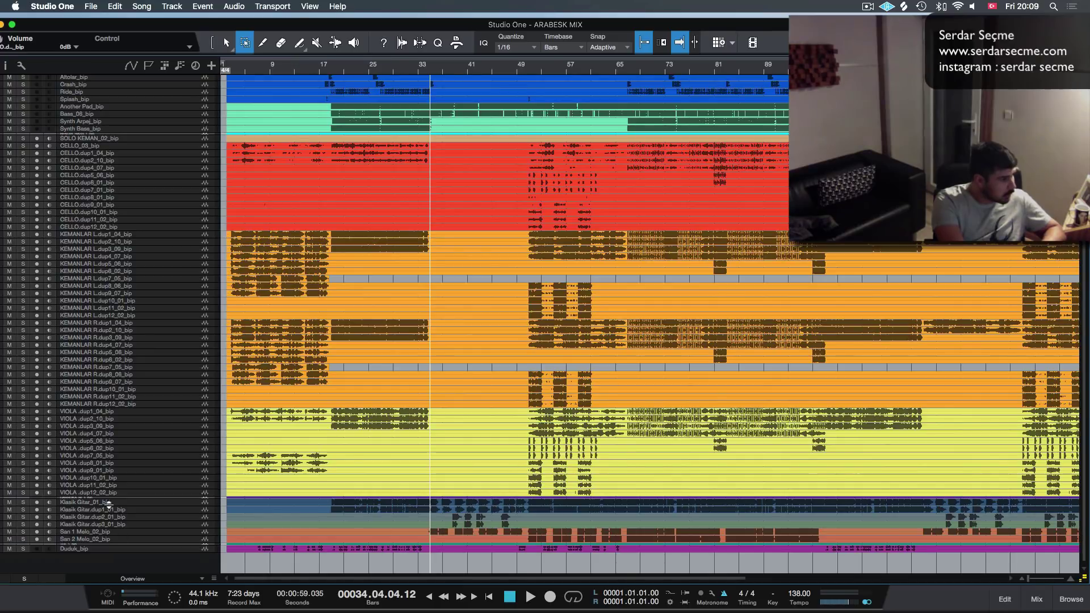
{"action": "left_click_drag", "start_coordinate": [91, 504], "coordinate": [132, 520]}
{"action": "mouse_move", "coordinate": [125, 138]}
{"action": "left_mouse_down"}
{"action": "mouse_move", "coordinate": [127, 154]}
{"action": "mouse_move", "coordinate": [126, 142]}
{"action": "left_mouse_up"}
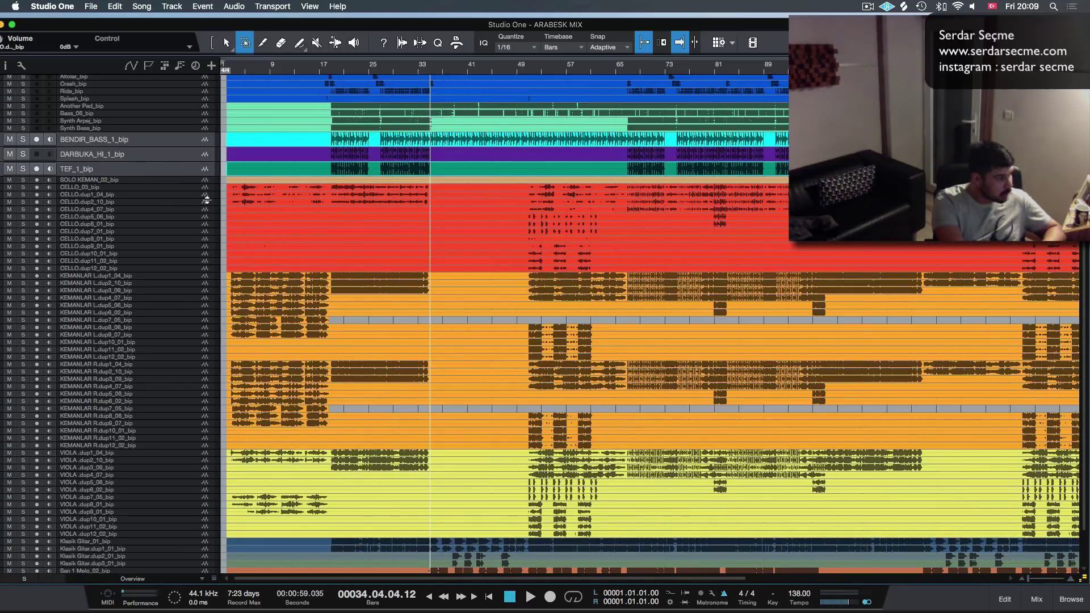
Step: Give the selected BENDIR_BASS_1, DARBUKA_HI_1 and TEF_1 channels one shared magenta colour in the mixer
{"action": "key", "text": "F3"}
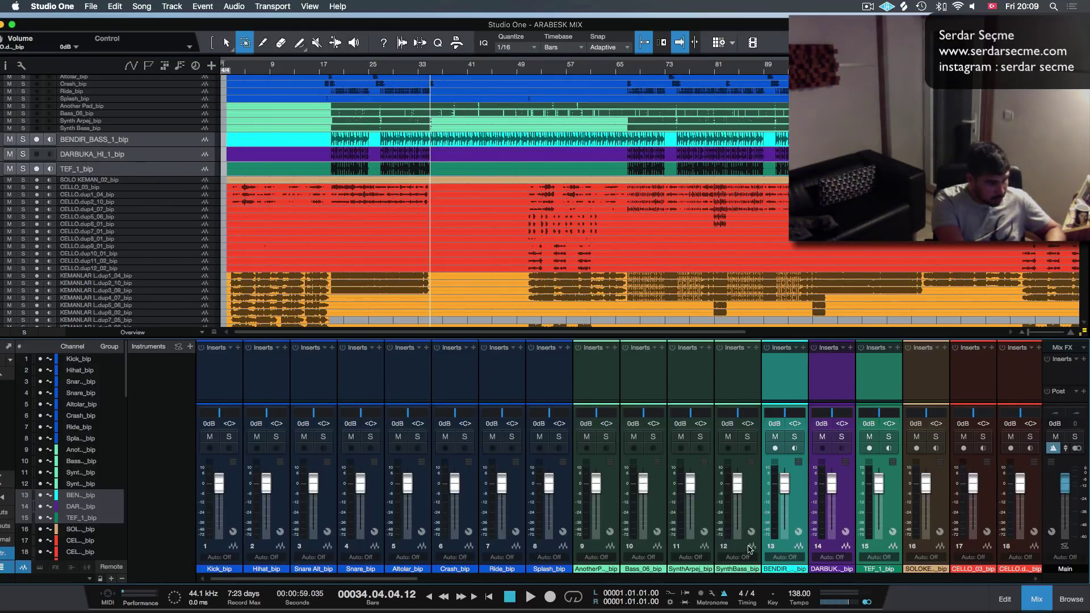
{"action": "left_click", "coordinate": [790, 569]}
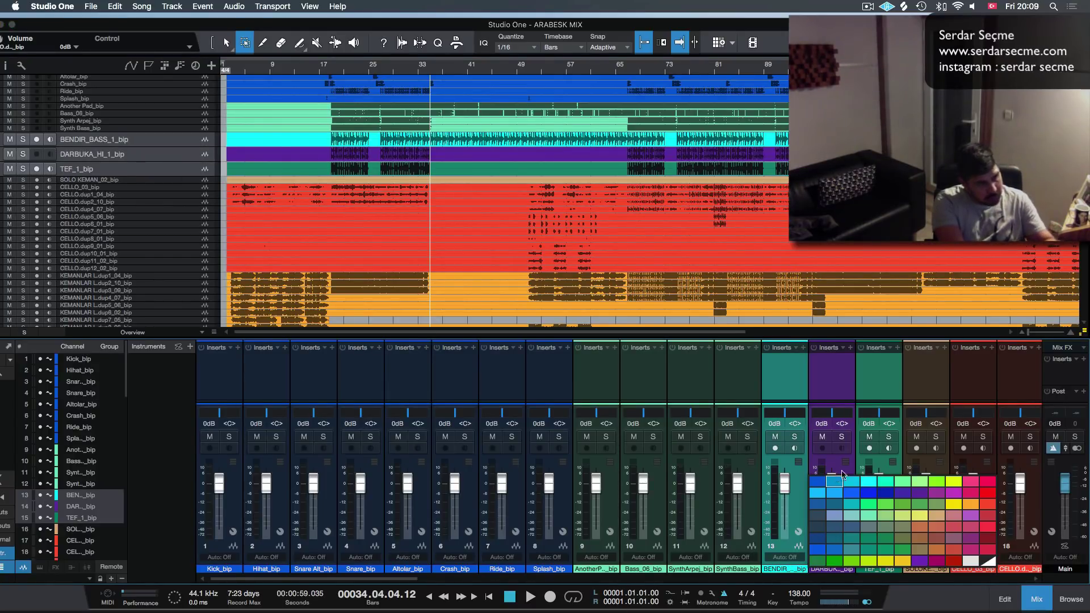
{"action": "left_click", "coordinate": [874, 519]}
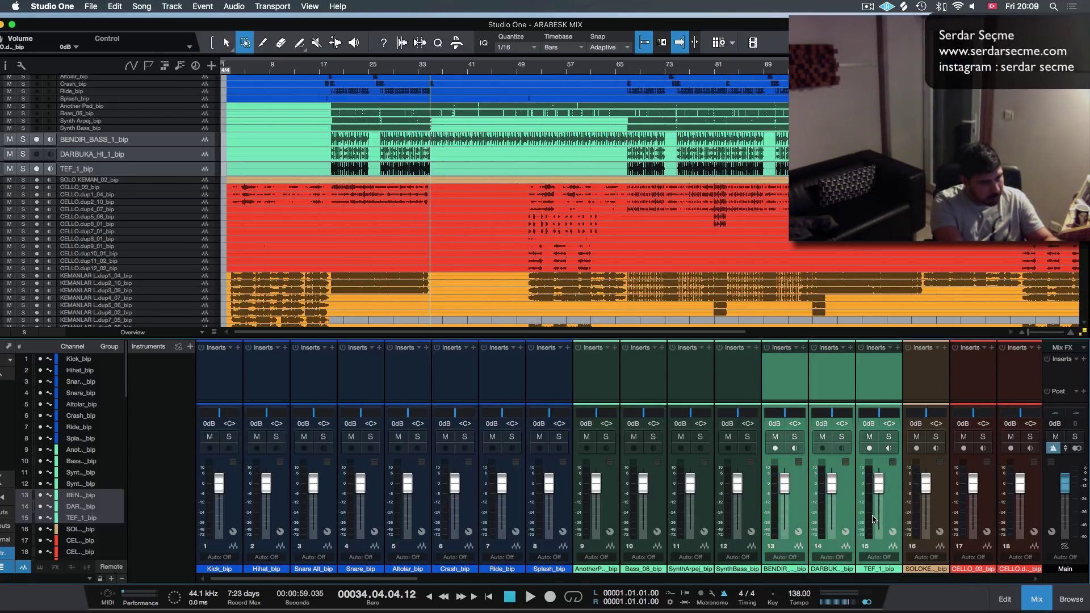
{"action": "left_click", "coordinate": [891, 569]}
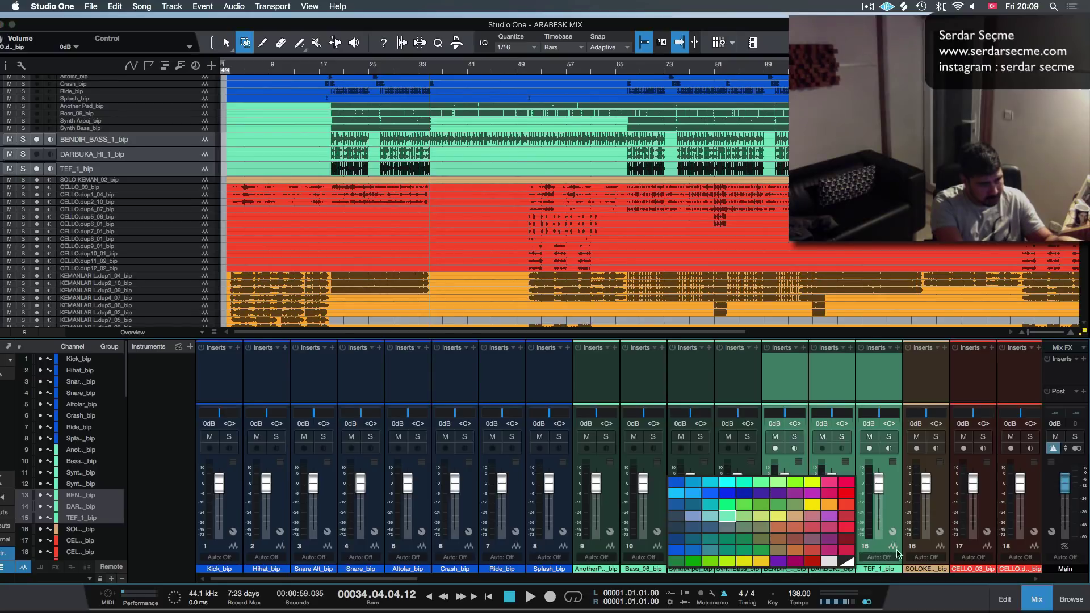
{"action": "left_click", "coordinate": [830, 553]}
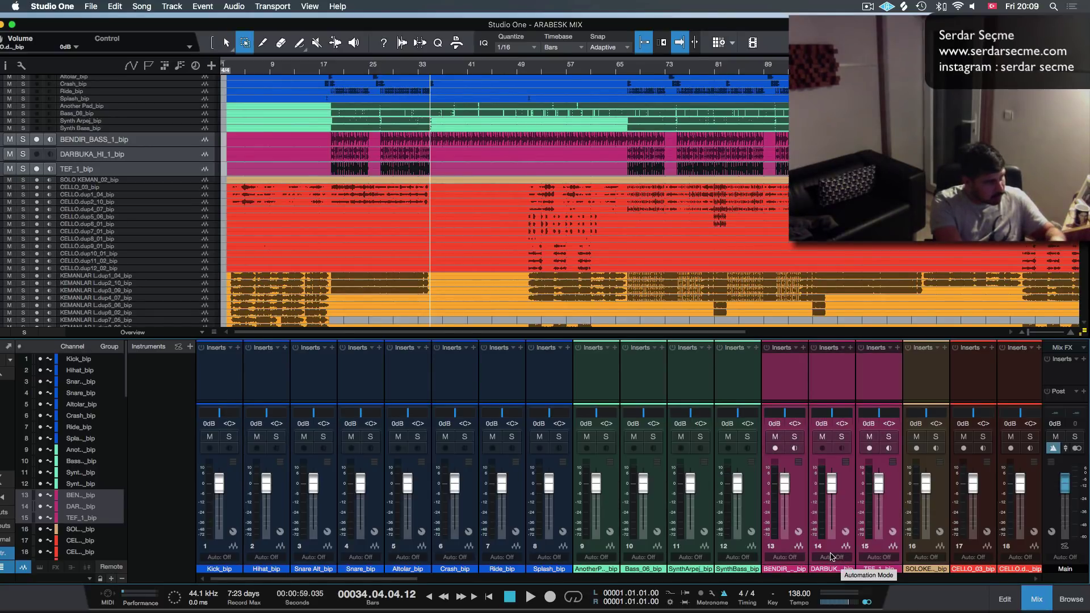
{"action": "key", "text": "F3"}
Step: Select the four Klasik Gitar tracks and give their channels one shared purple colour in the mixer
{"action": "scroll", "coordinate": [203, 439], "scroll_direction": "down", "scroll_amount": 2}
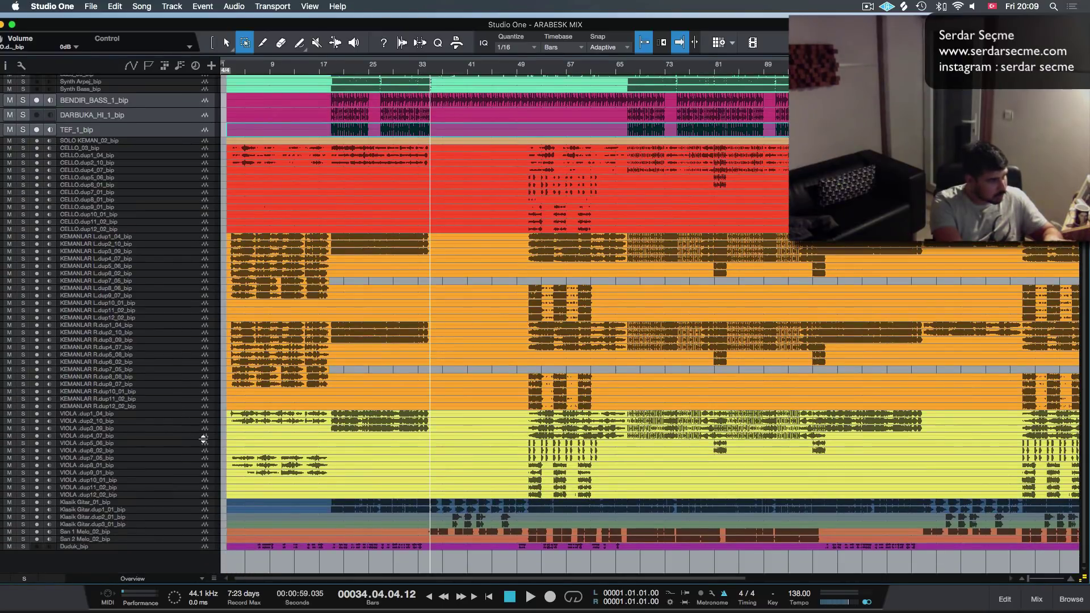
{"action": "left_click", "coordinate": [102, 503]}
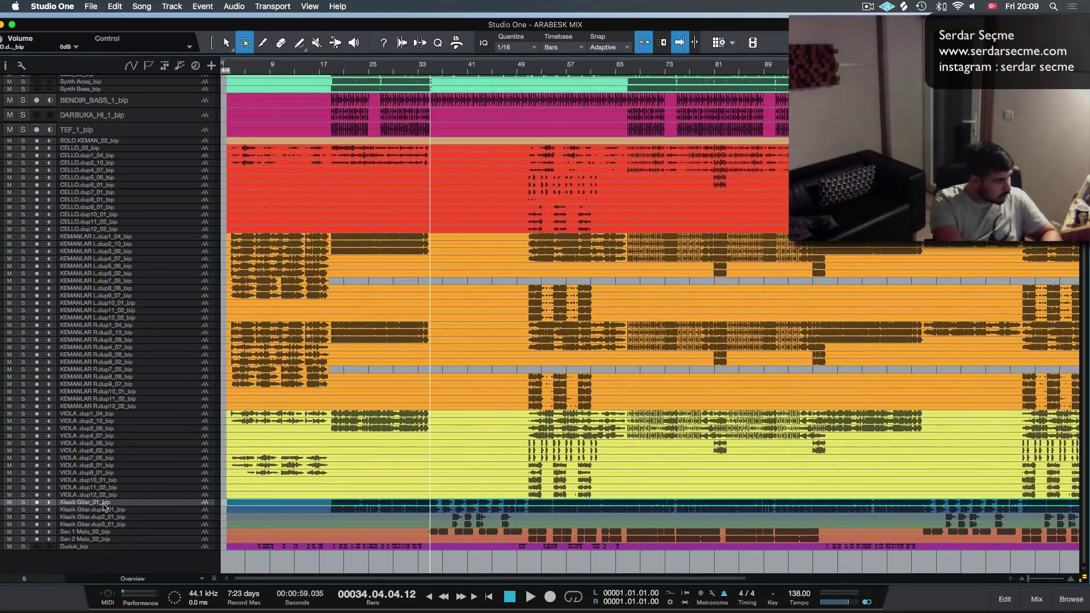
{"action": "left_click", "coordinate": [84, 525], "text": "shift"}
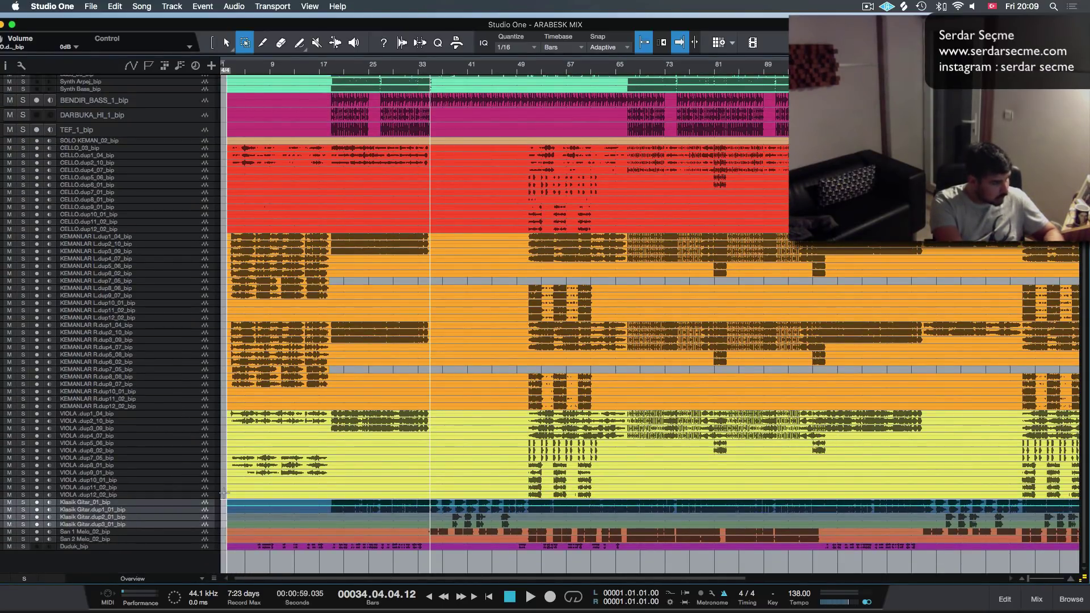
{"action": "key", "text": "F3"}
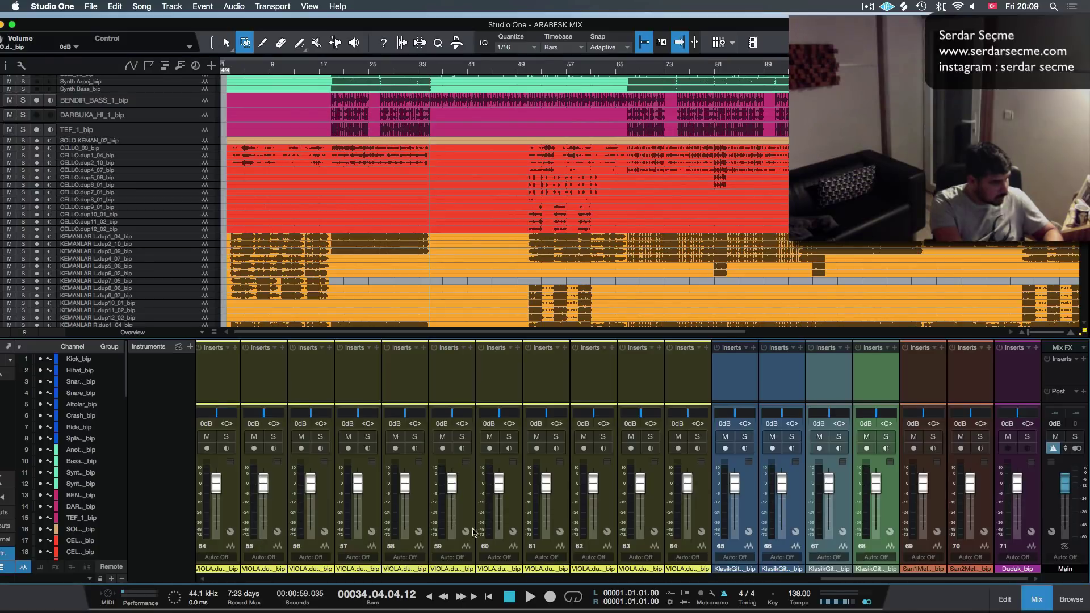
{"action": "left_click", "coordinate": [889, 569]}
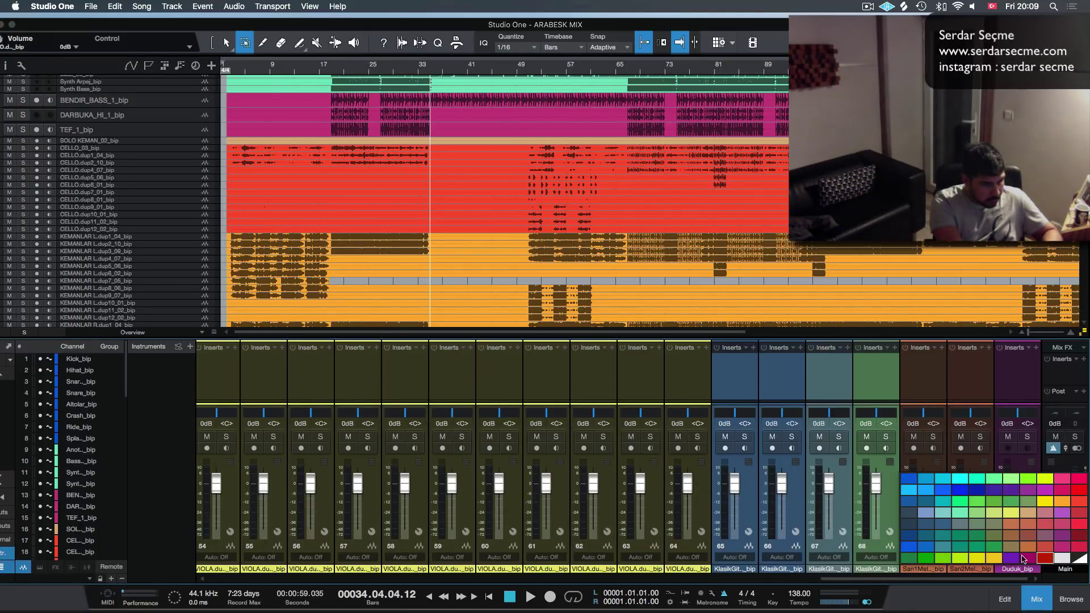
{"action": "left_click", "coordinate": [1022, 558]}
{"action": "key", "text": "F3"}
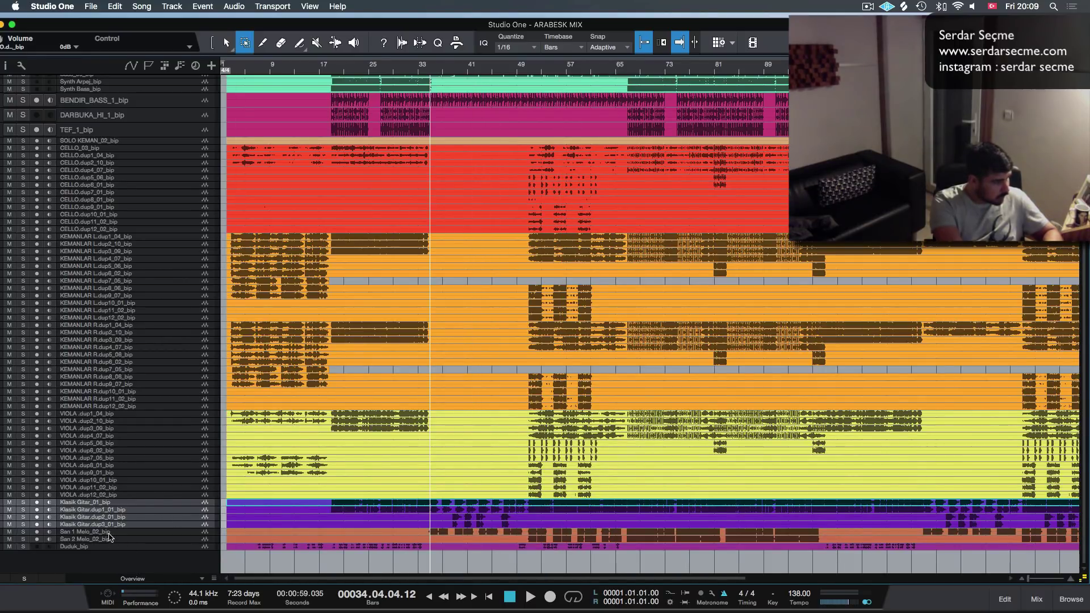
Step: Select the San 1 Melo and San 2 Melo tracks and mute both of them
{"action": "left_click", "coordinate": [139, 532]}
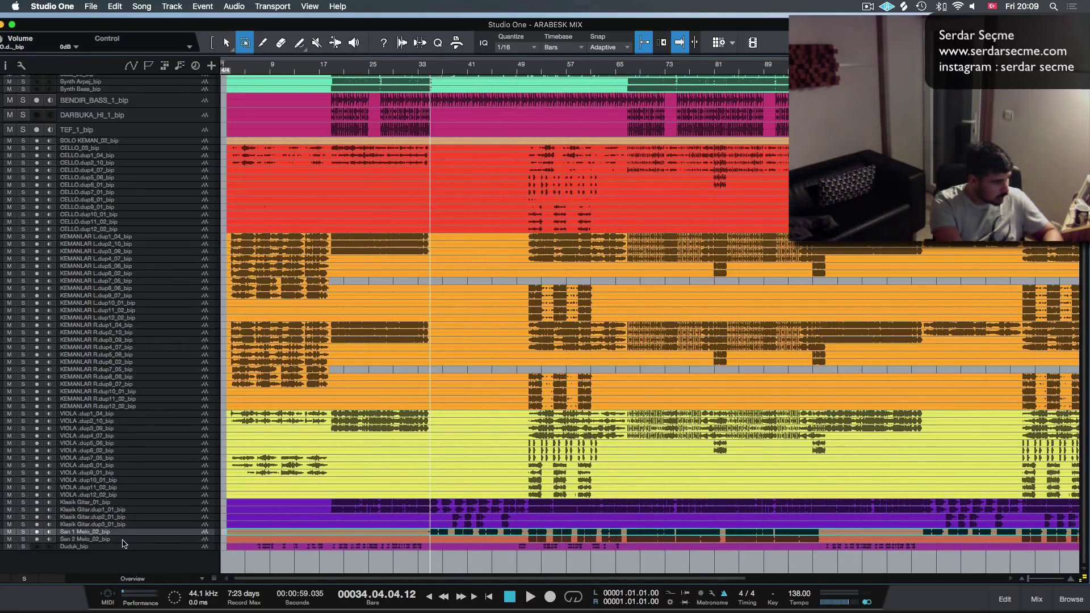
{"action": "left_click", "coordinate": [124, 539], "text": "shift"}
{"action": "left_click", "coordinate": [9, 539]}
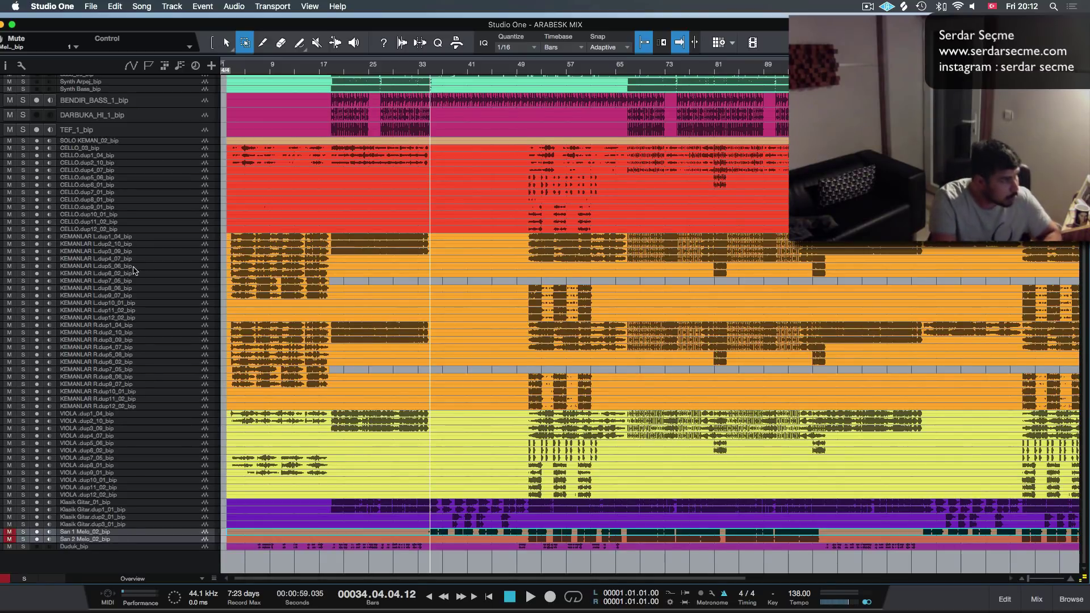
Step: Rename the Main output channel in the mixer as MASTER
{"action": "scroll", "coordinate": [132, 271], "scroll_direction": "up", "scroll_amount": 5}
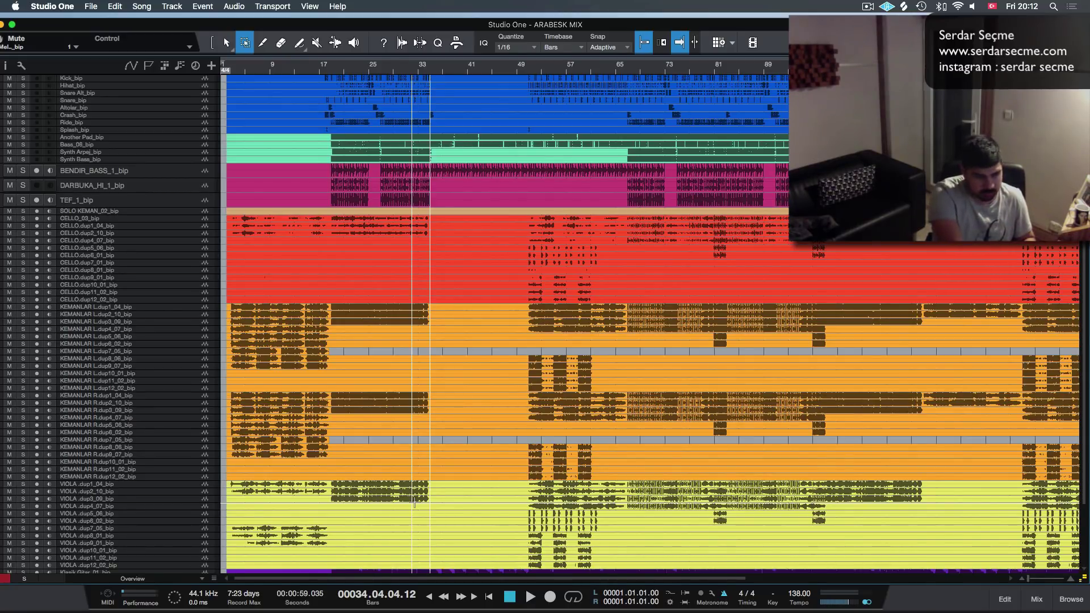
{"action": "key", "text": "F3"}
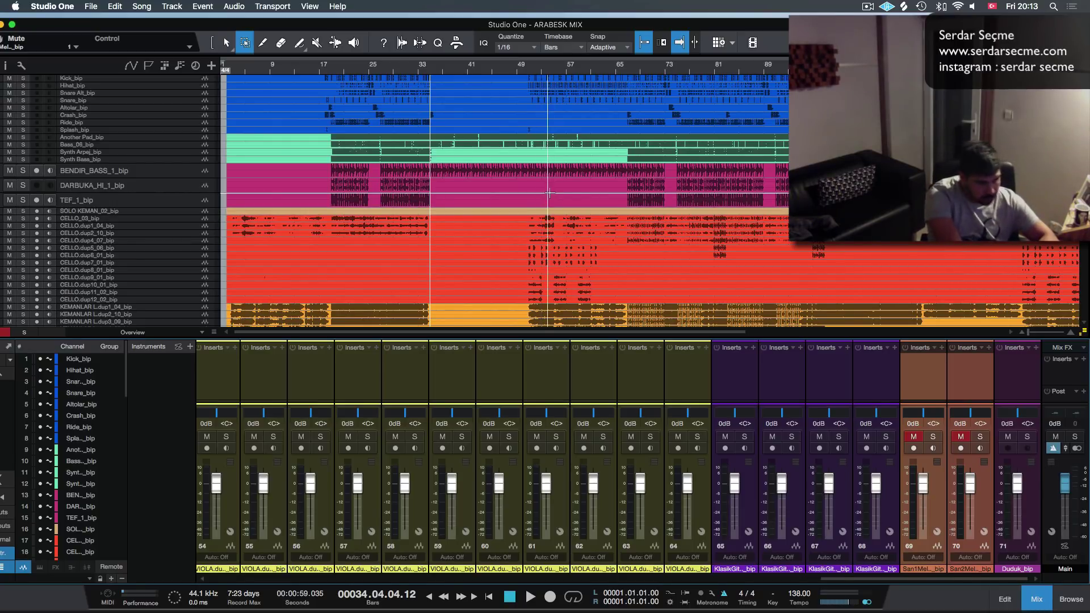
{"action": "double_click", "coordinate": [1062, 569]}
{"action": "type", "text": "MASTER"}
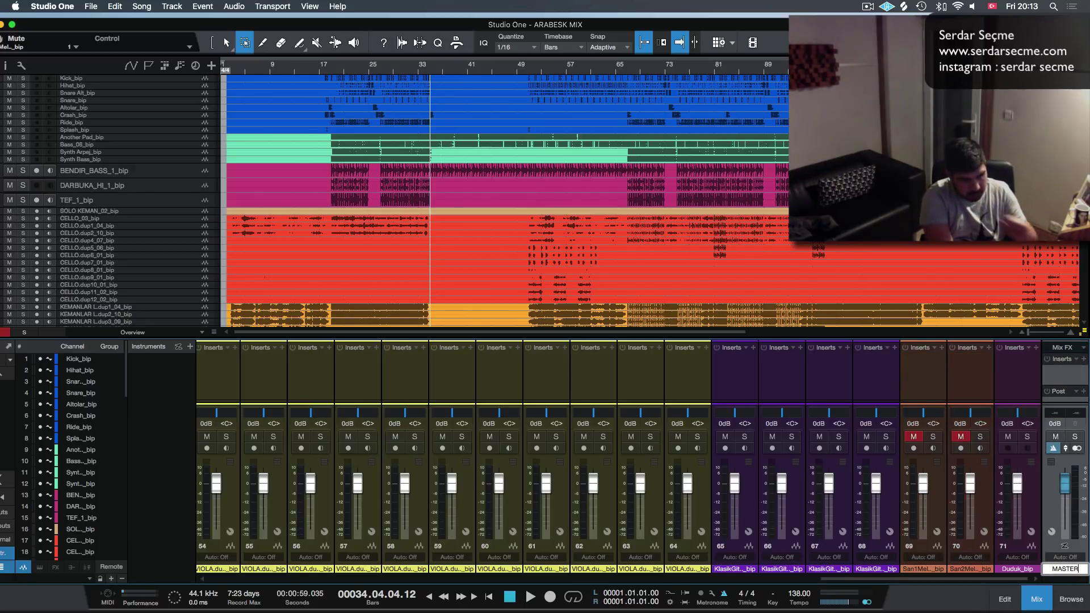
{"action": "key", "text": "Return"}
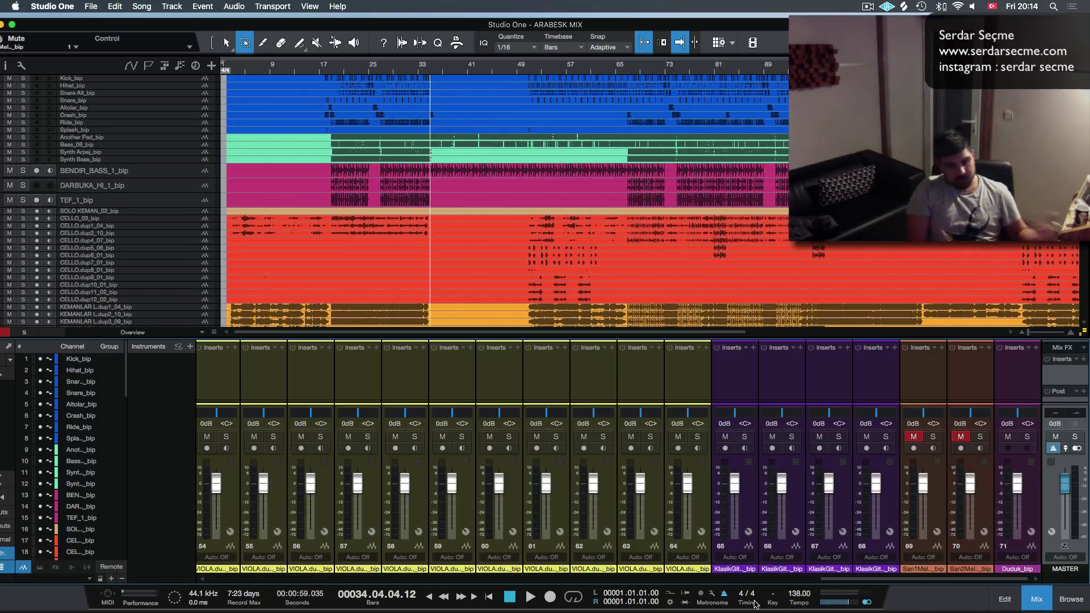
Step: Select all mixer channels from Duduk back to Kick and lower their volume faders together to -5.5 dB
{"action": "left_click", "coordinate": [1032, 517]}
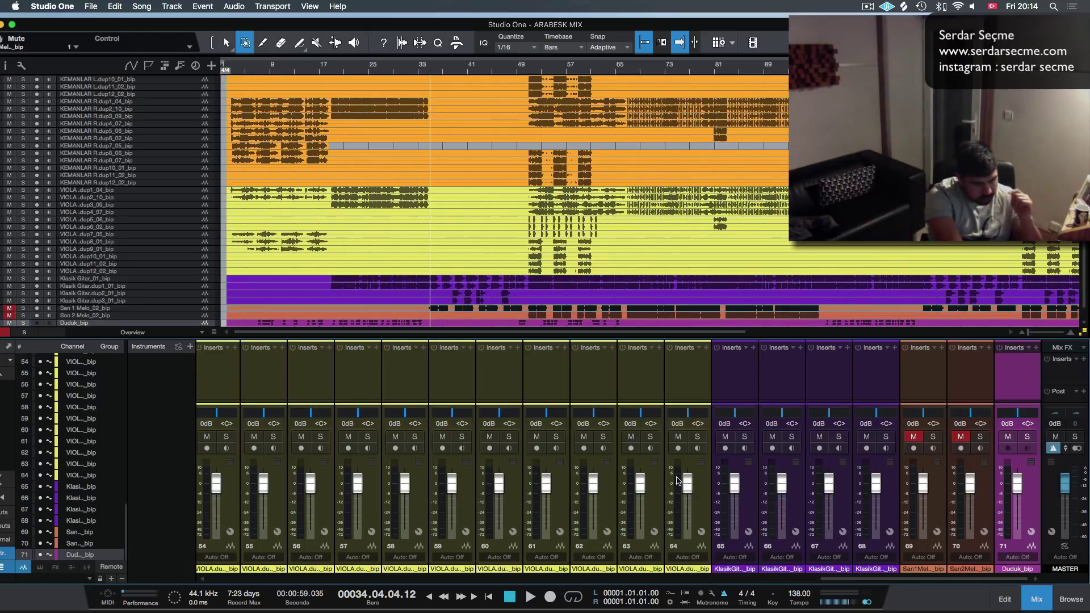
{"action": "scroll", "coordinate": [404, 505], "scroll_direction": "left", "scroll_amount": 4}
{"action": "scroll", "coordinate": [402, 506], "scroll_direction": "left", "scroll_amount": 20}
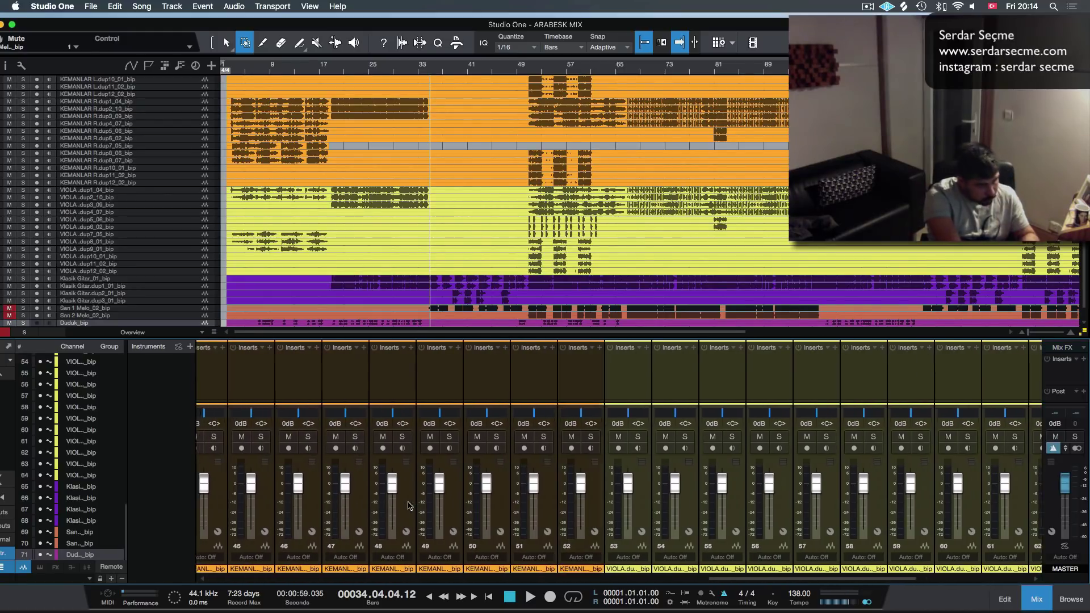
{"action": "scroll", "coordinate": [379, 528], "scroll_direction": "left", "scroll_amount": 20}
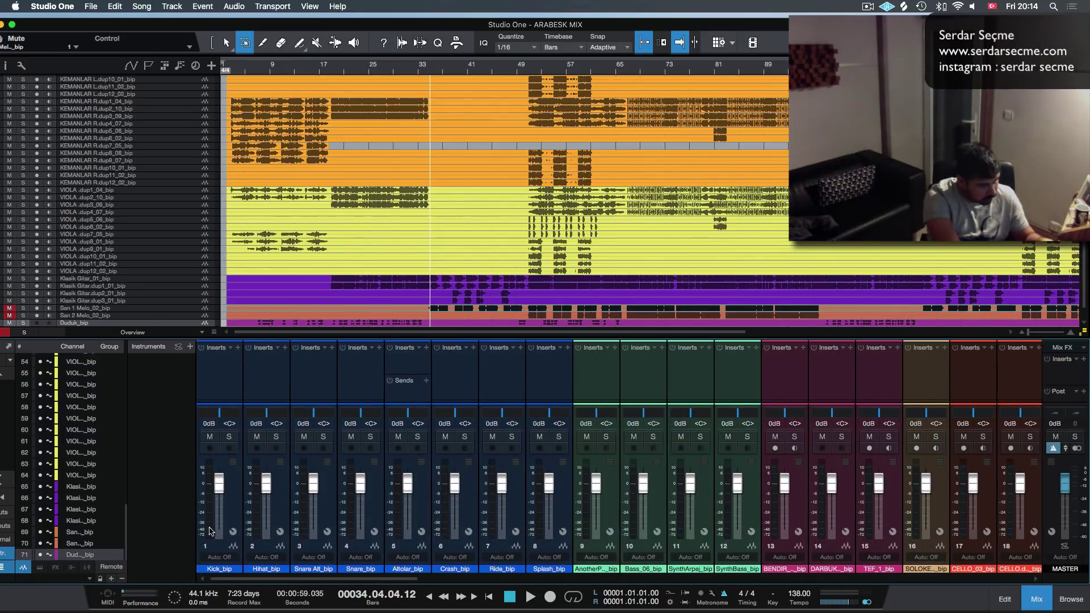
{"action": "left_click", "coordinate": [236, 513], "text": "shift"}
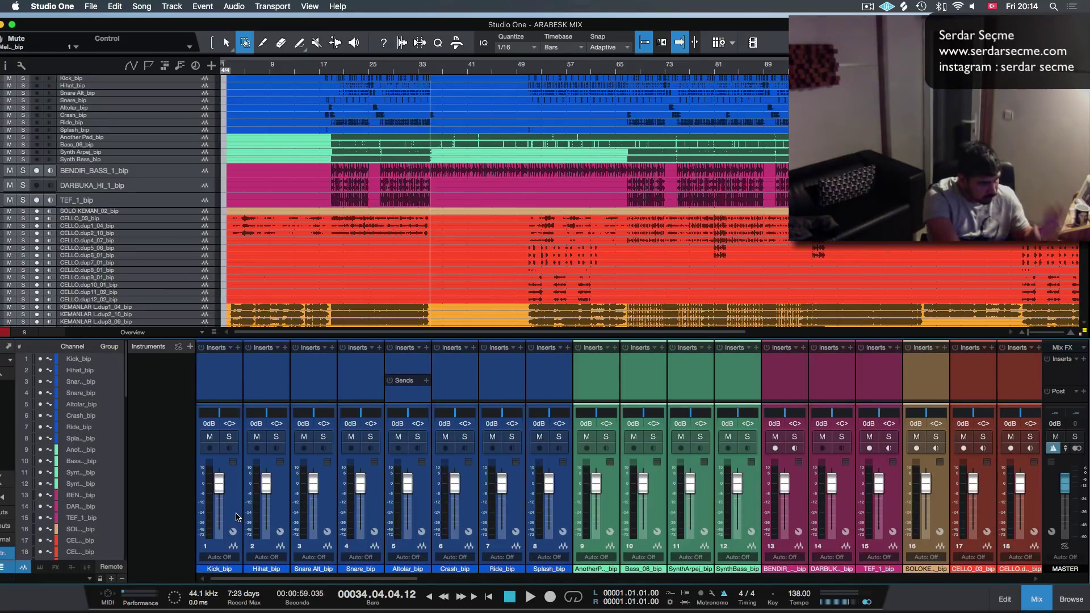
{"action": "scroll", "coordinate": [237, 508], "scroll_direction": "right", "scroll_amount": 1}
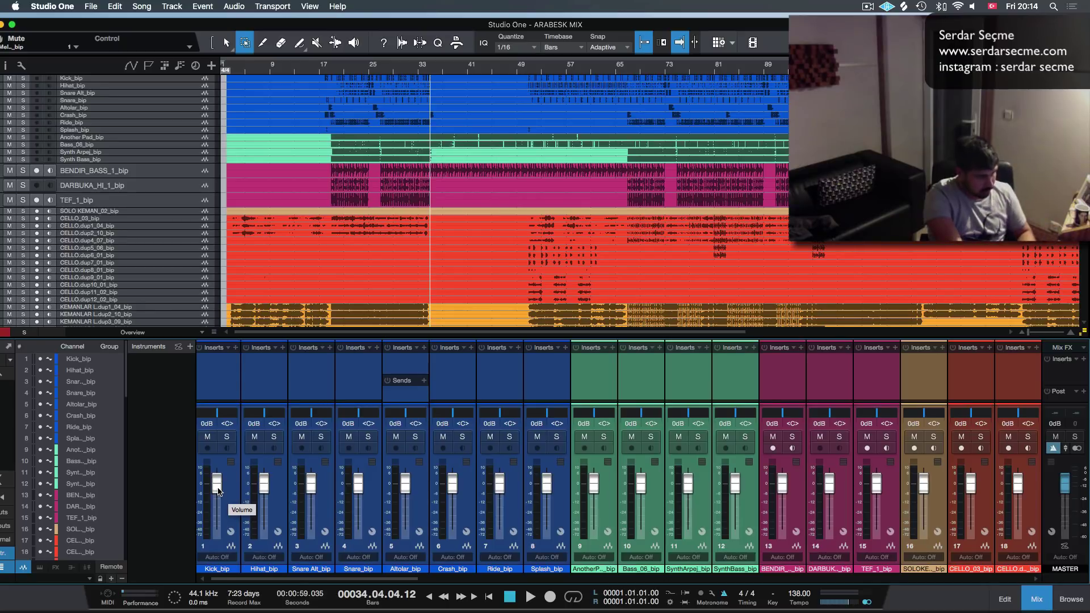
{"action": "left_click_drag", "start_coordinate": [218, 491], "coordinate": [220, 499]}
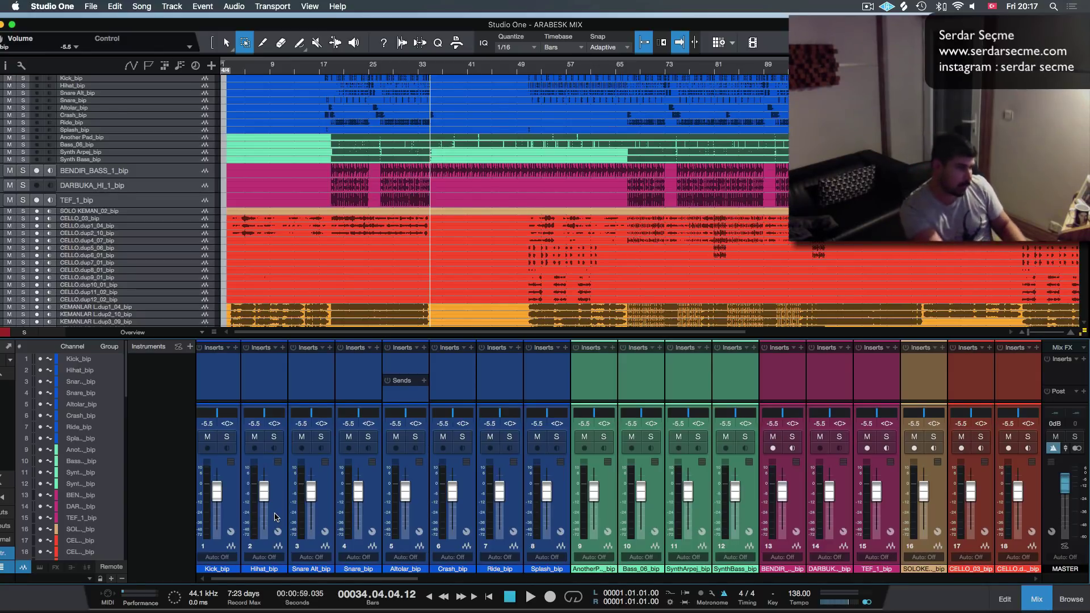
Step: Check the fader levels of the selected channels across the mixer, from the drums through the strings to the guitars
{"action": "scroll", "coordinate": [312, 488], "scroll_direction": "right", "scroll_amount": 4}
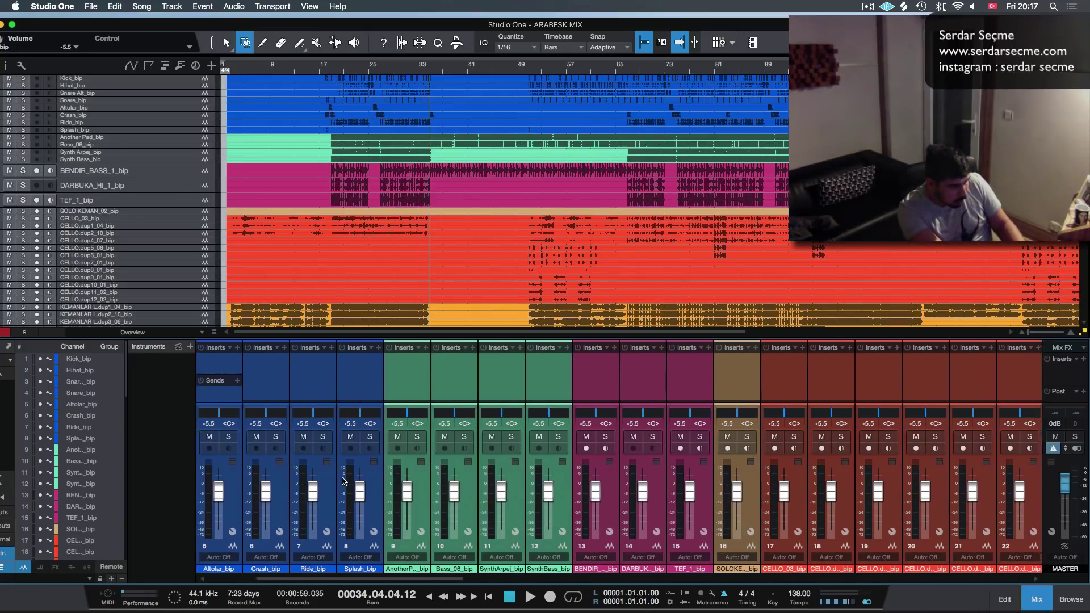
{"action": "scroll", "coordinate": [343, 482], "scroll_direction": "right", "scroll_amount": 12}
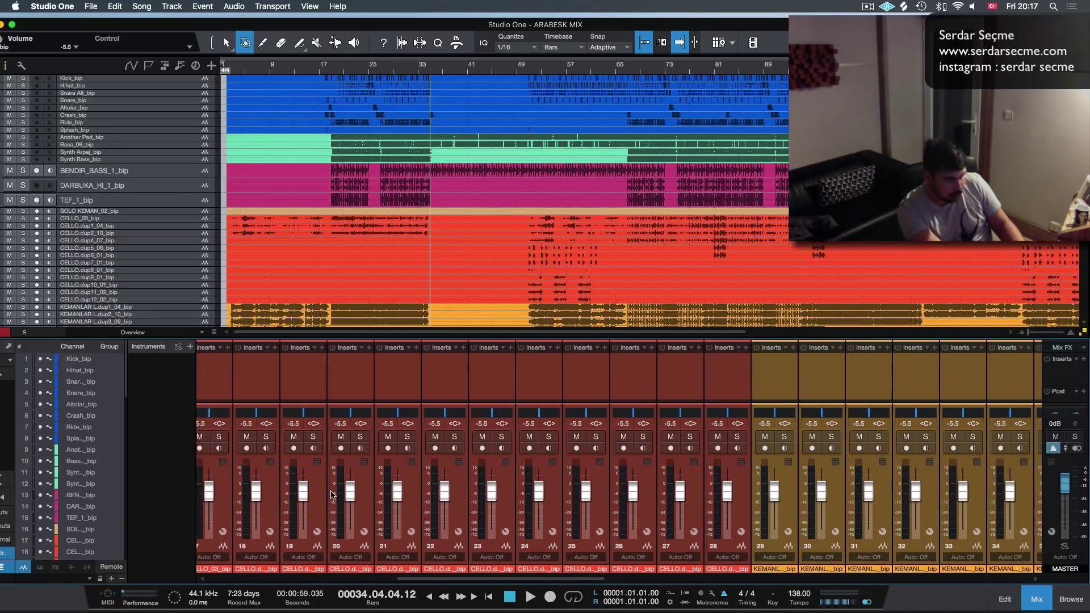
{"action": "scroll", "coordinate": [332, 494], "scroll_direction": "right", "scroll_amount": 10}
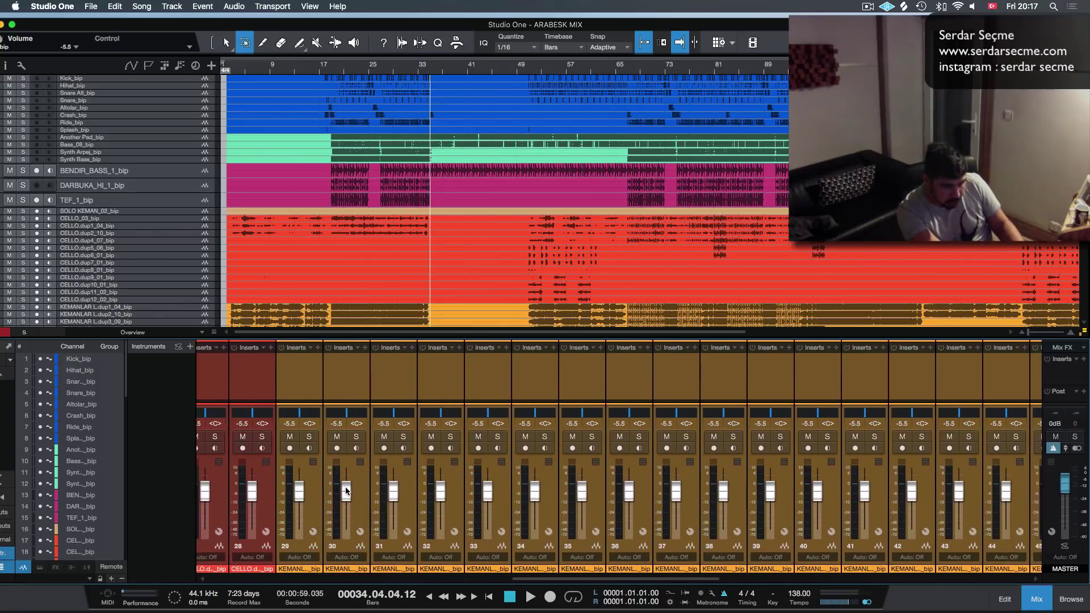
{"action": "scroll", "coordinate": [346, 488], "scroll_direction": "right", "scroll_amount": 10}
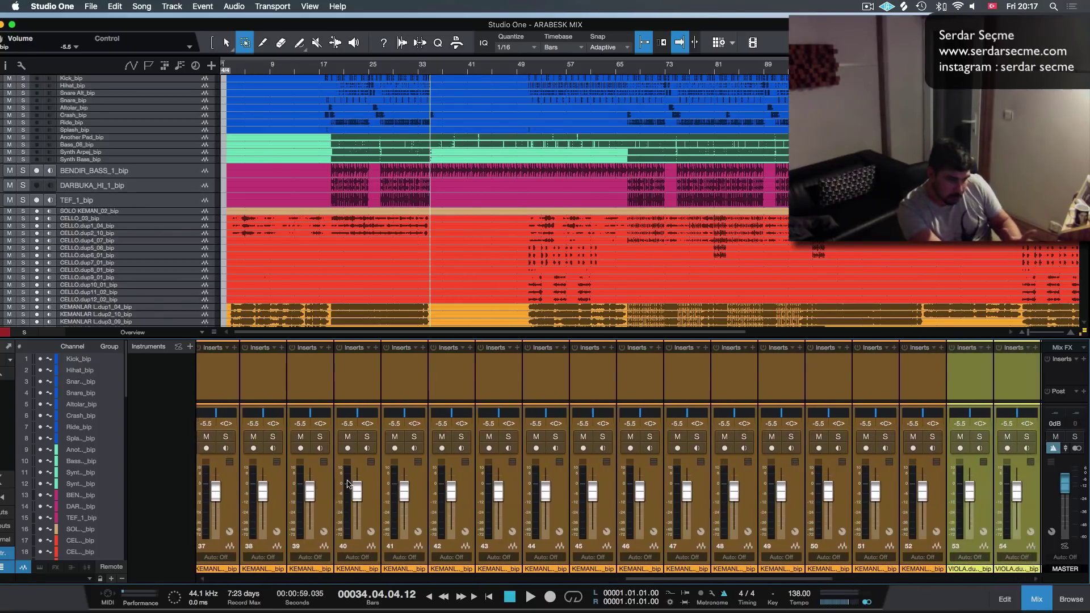
{"action": "scroll", "coordinate": [349, 483], "scroll_direction": "right", "scroll_amount": 5}
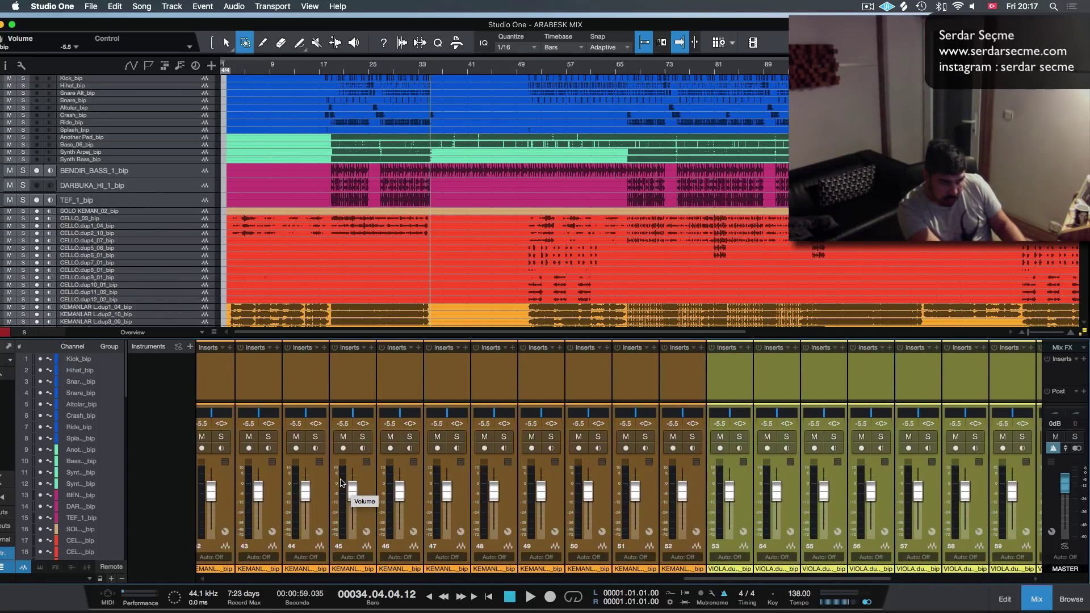
{"action": "scroll", "coordinate": [341, 482], "scroll_direction": "right", "scroll_amount": 5}
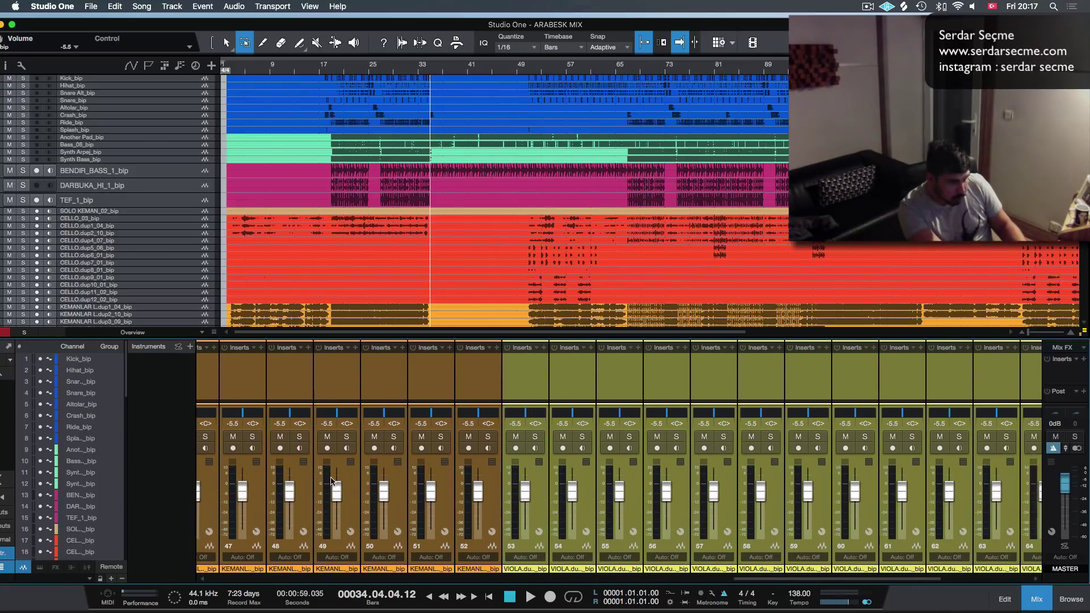
{"action": "scroll", "coordinate": [407, 476], "scroll_direction": "right", "scroll_amount": 7}
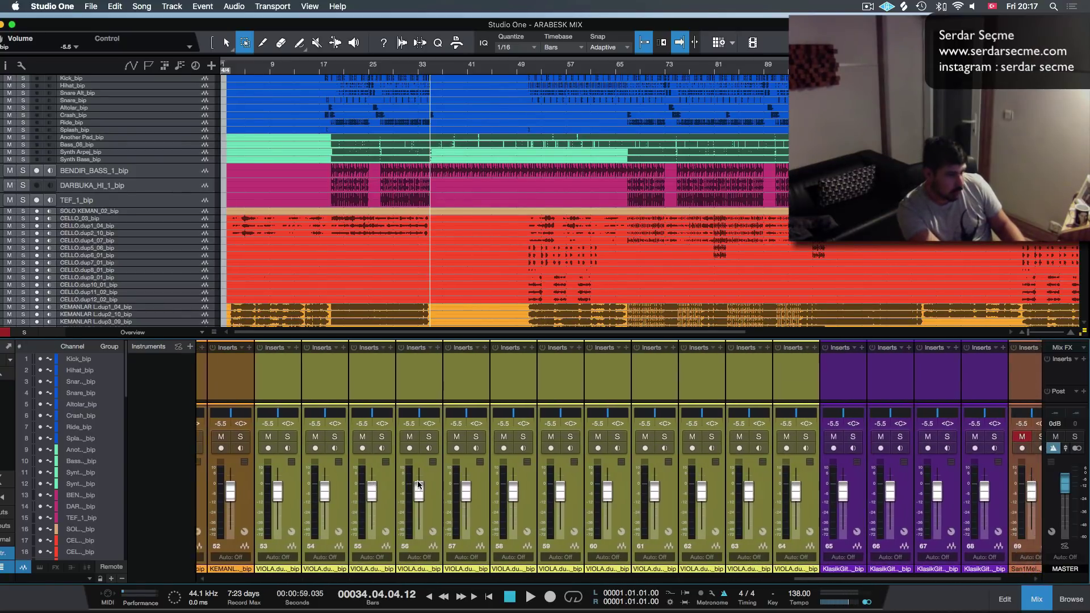